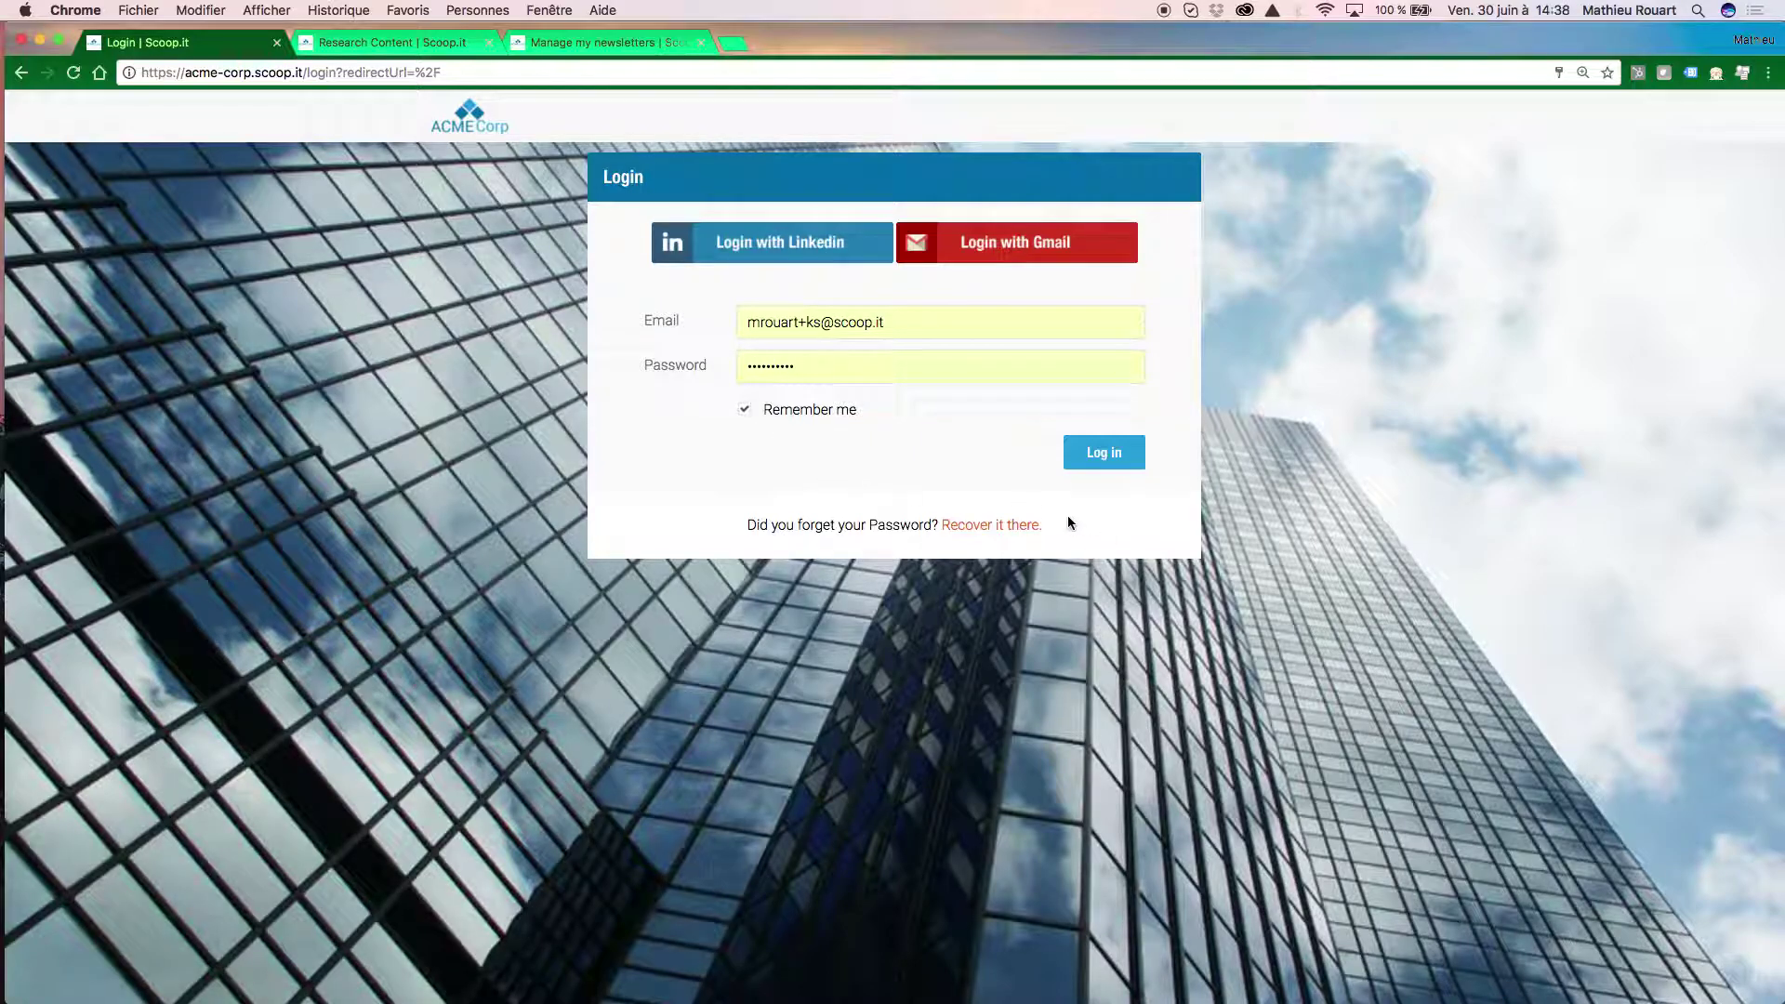
Log in to the ACME Corp Scoop.it site with the pre-filled account credentials.
{"action": "left_click", "coordinate": [1106, 461]}
{"action": "left_click", "coordinate": [1108, 460]}
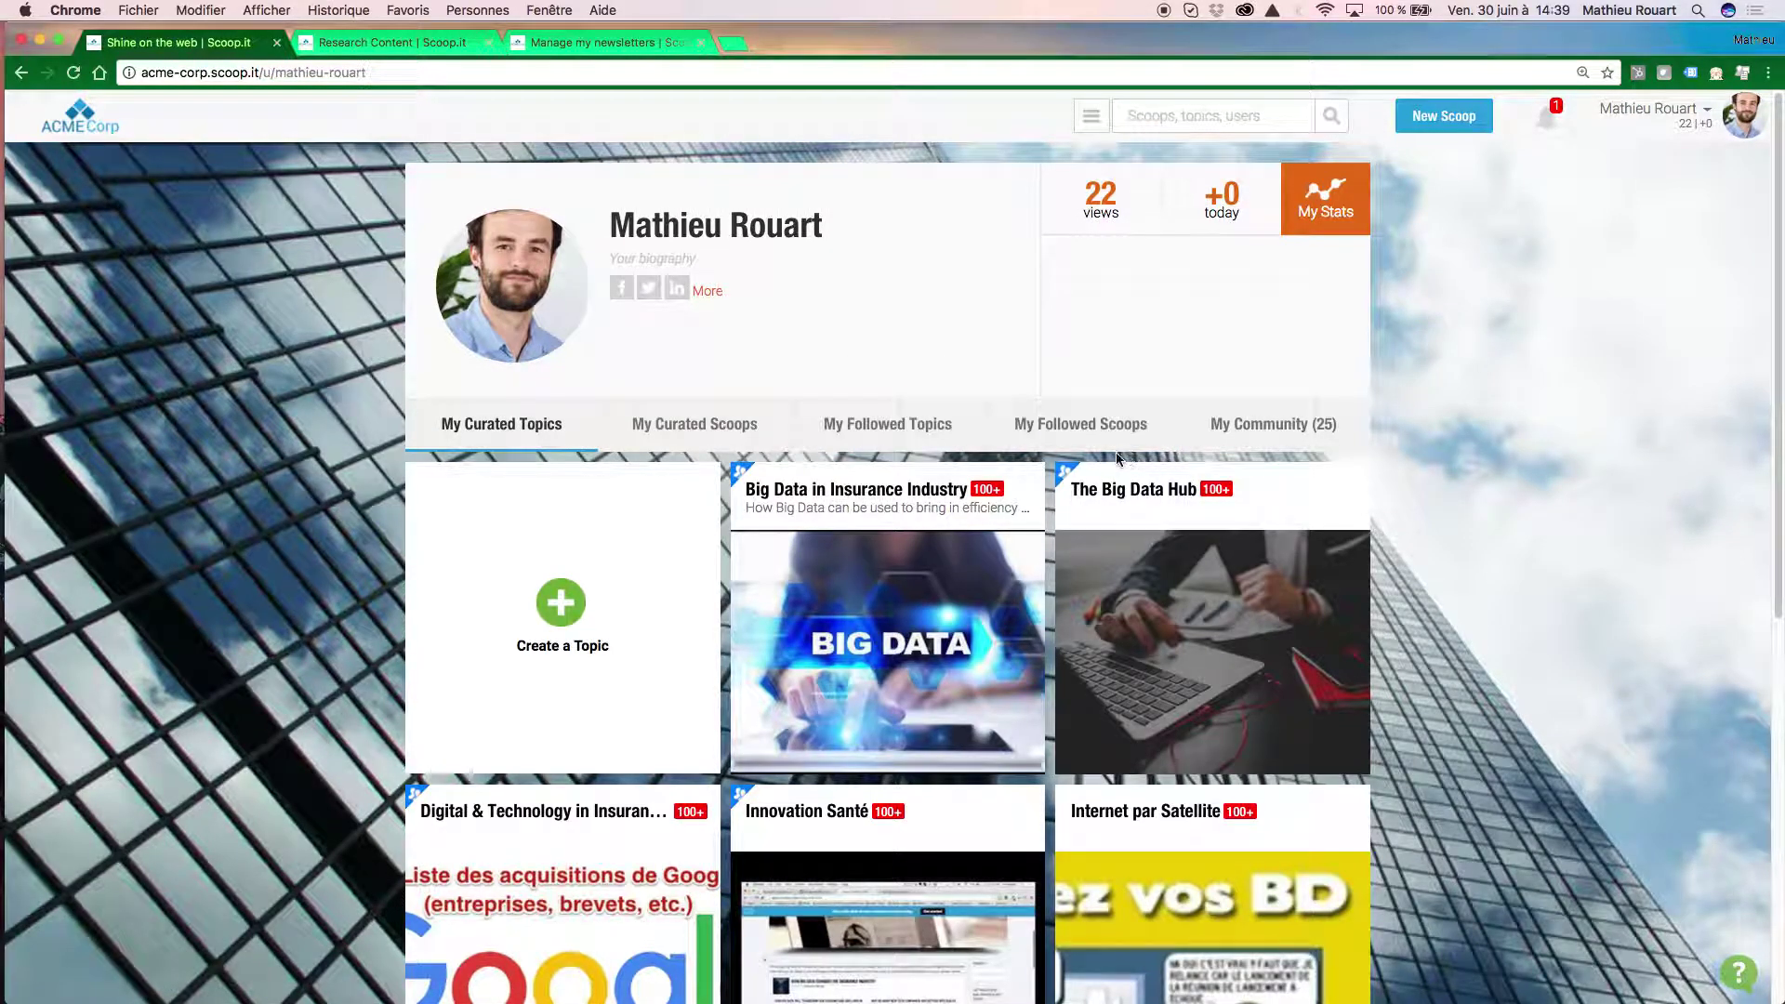
Look over the curated topics and open The Big Data Hub in a separate browser tab.
{"action": "scroll", "coordinate": [1241, 453], "scroll_direction": "down", "scroll_amount": 2}
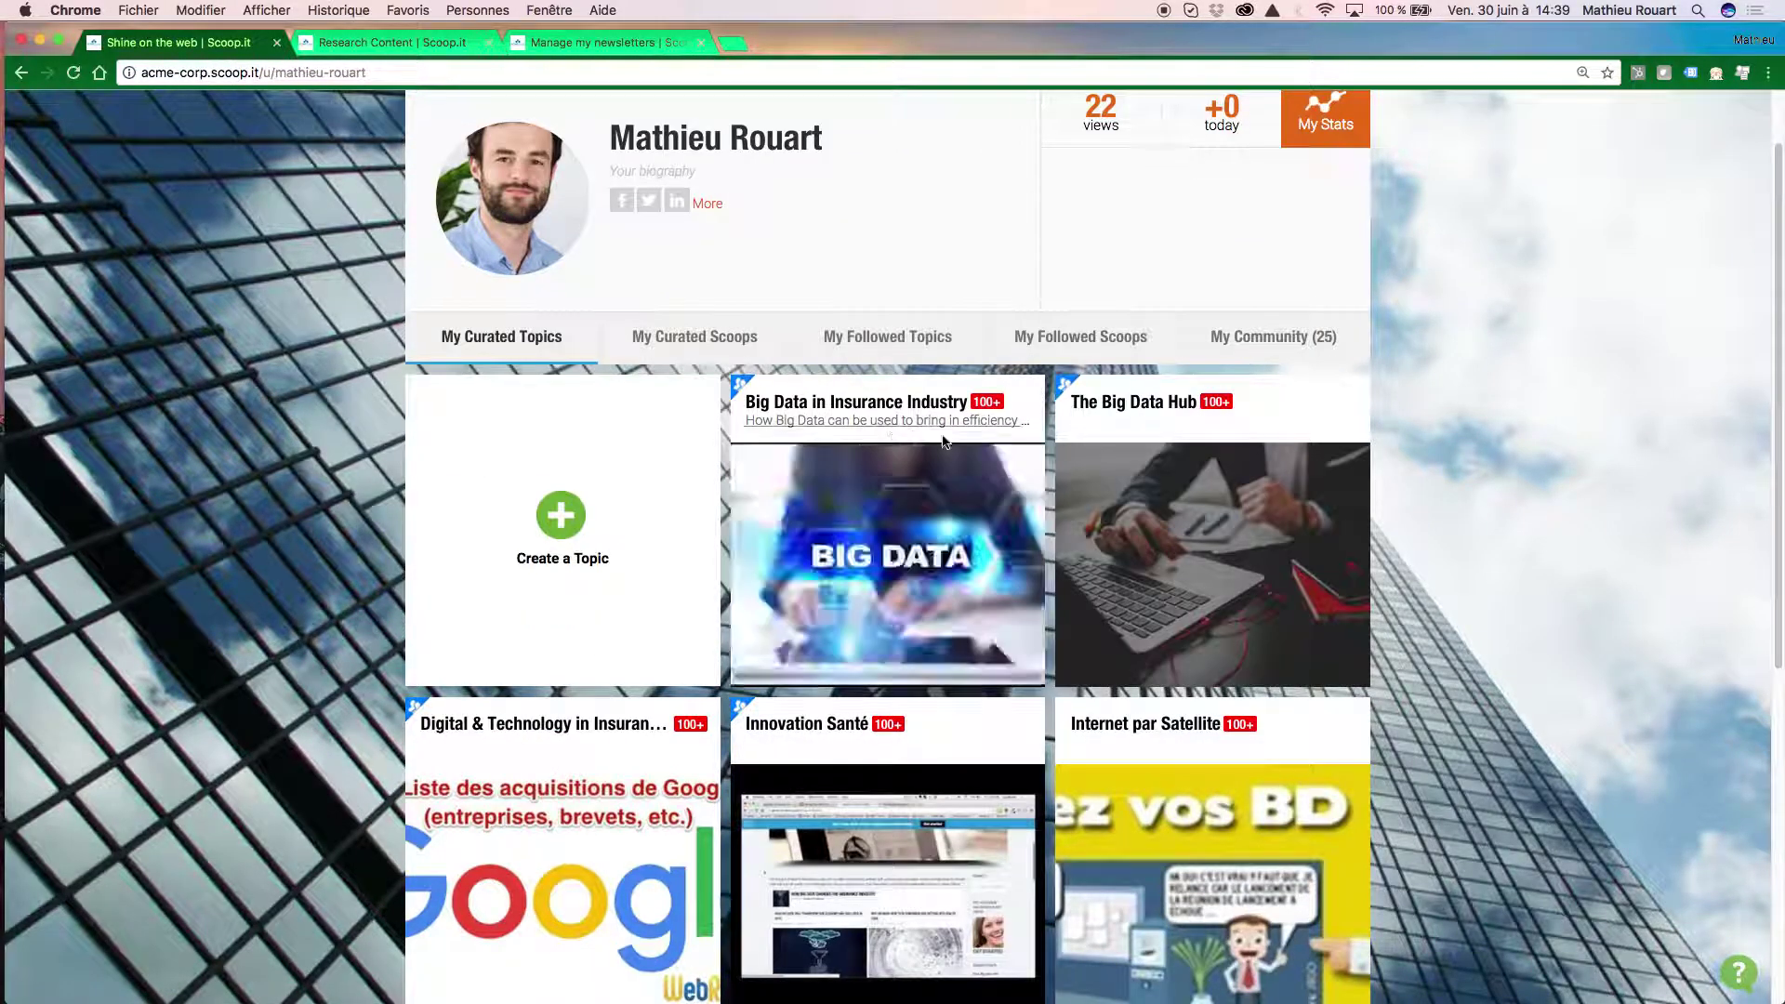
{"action": "scroll", "coordinate": [956, 790], "scroll_direction": "down", "scroll_amount": 3}
{"action": "scroll", "coordinate": [955, 791], "scroll_direction": "up", "scroll_amount": 5}
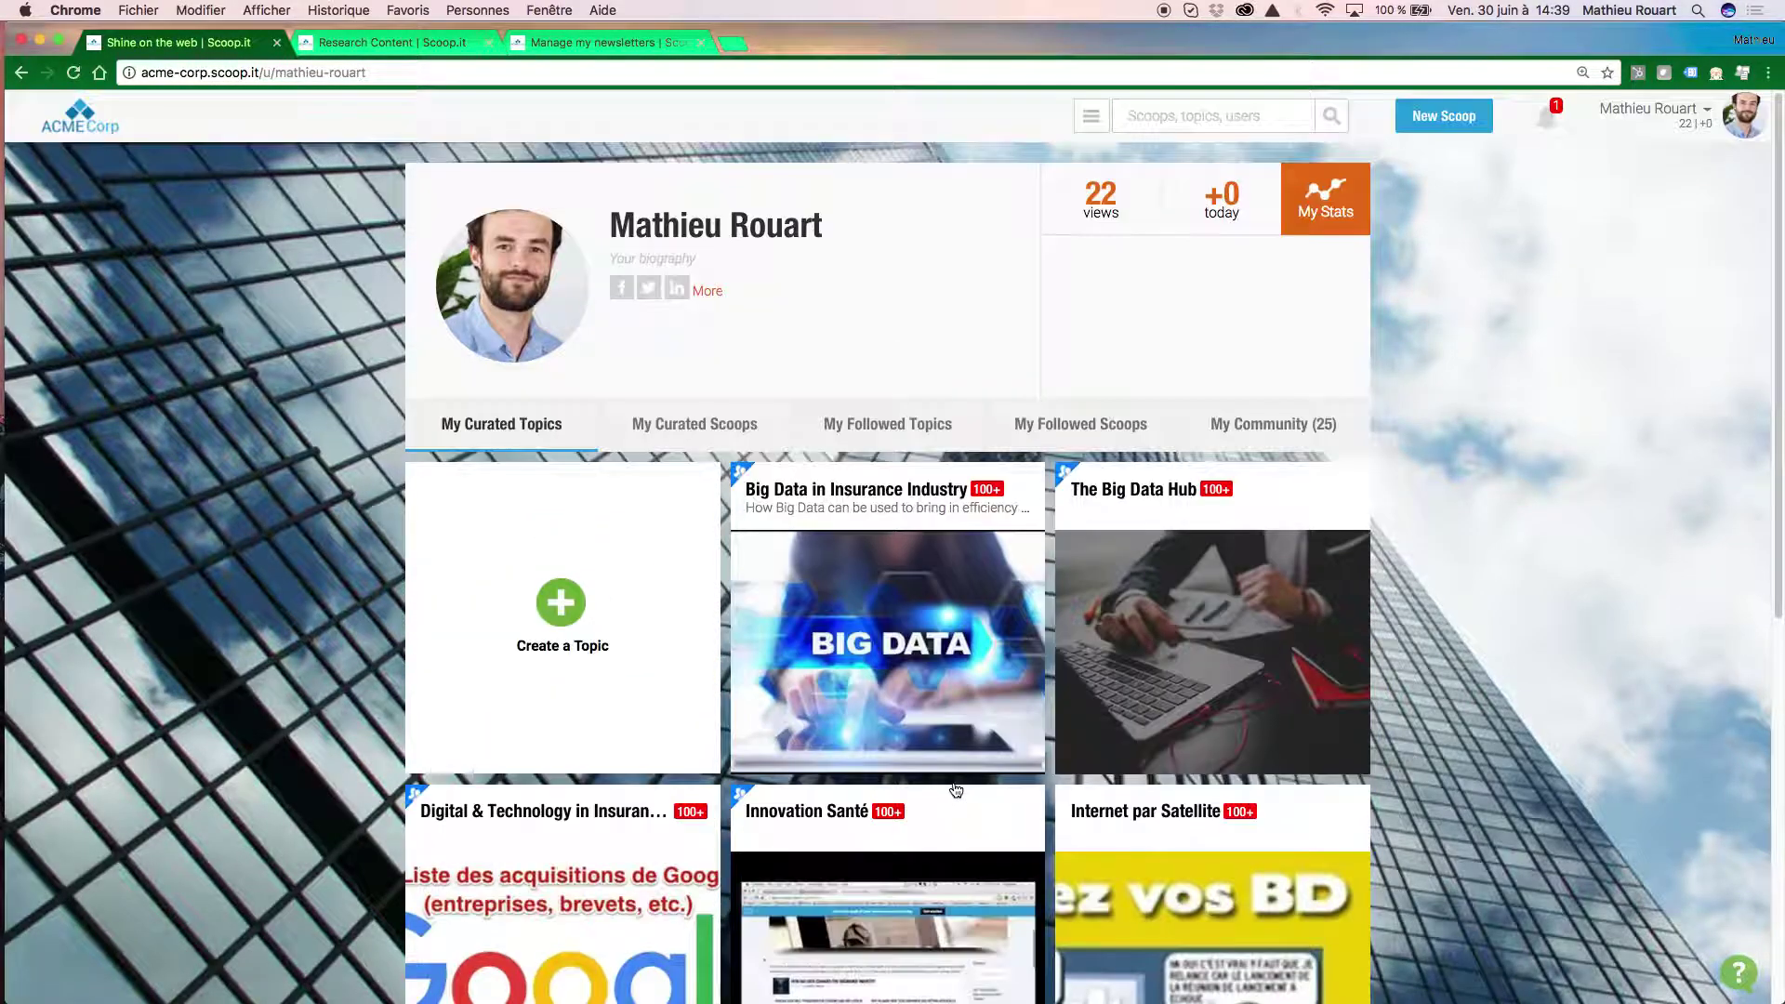
{"action": "left_click", "coordinate": [1146, 497], "text": "super"}
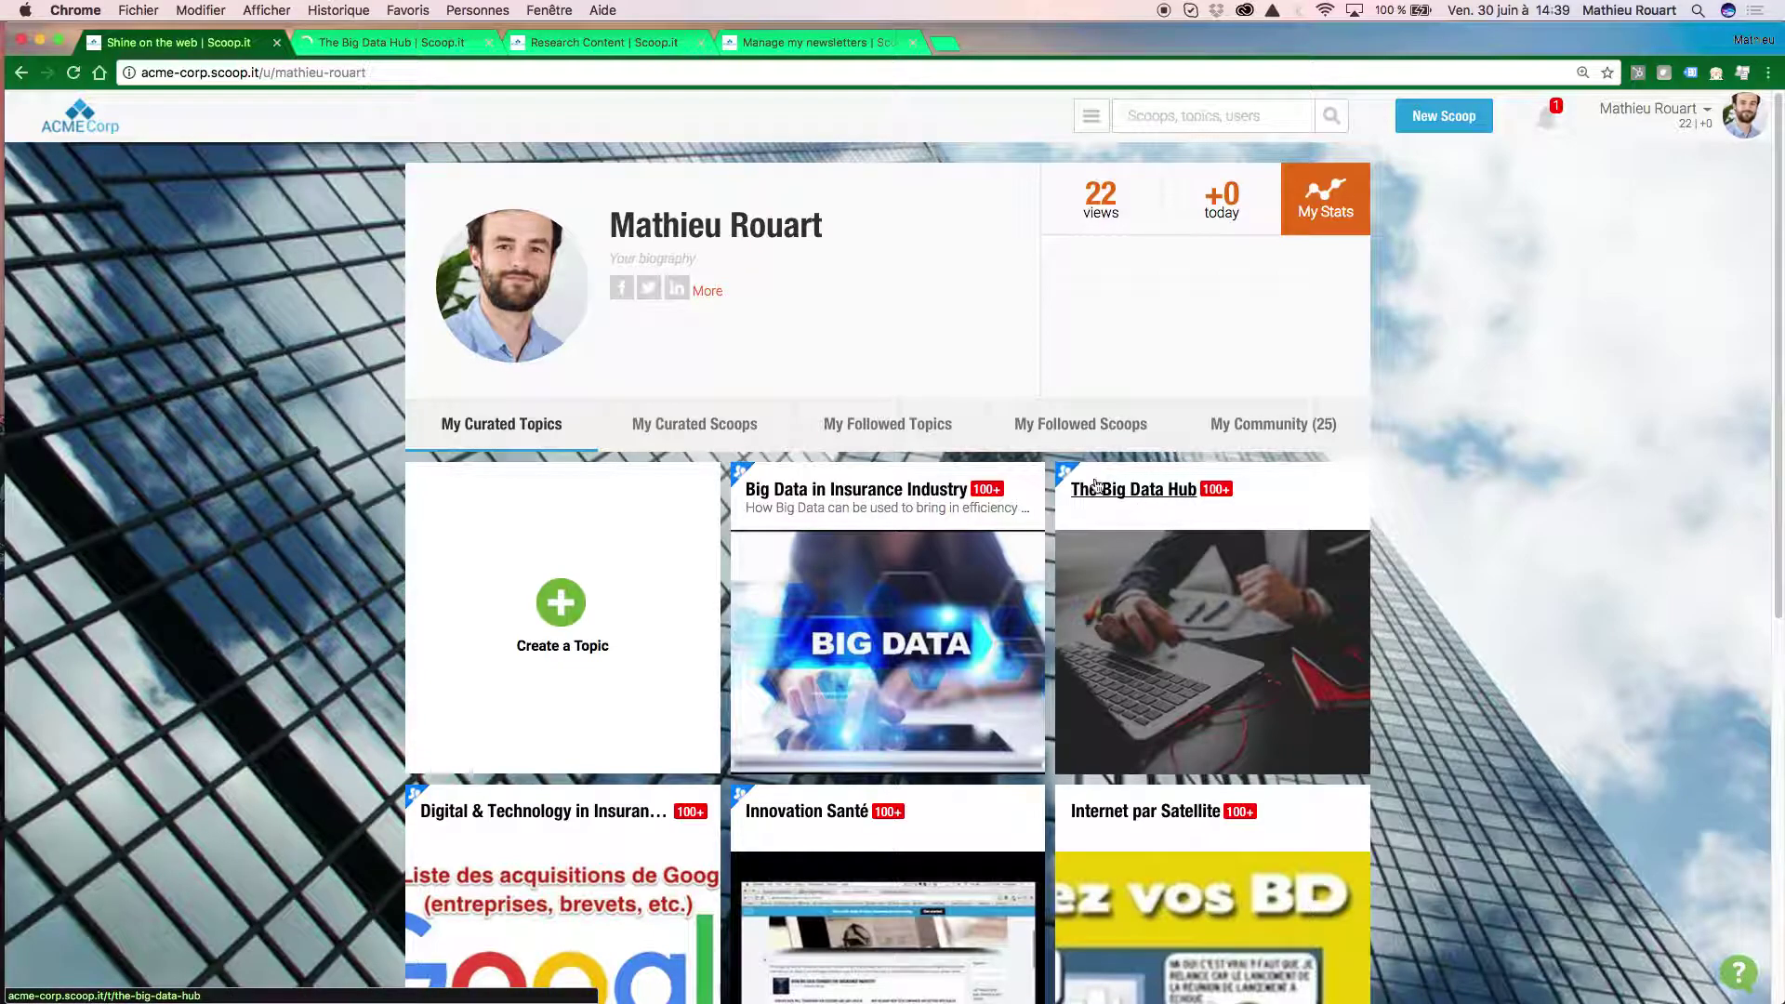
{"action": "left_click", "coordinate": [437, 43]}
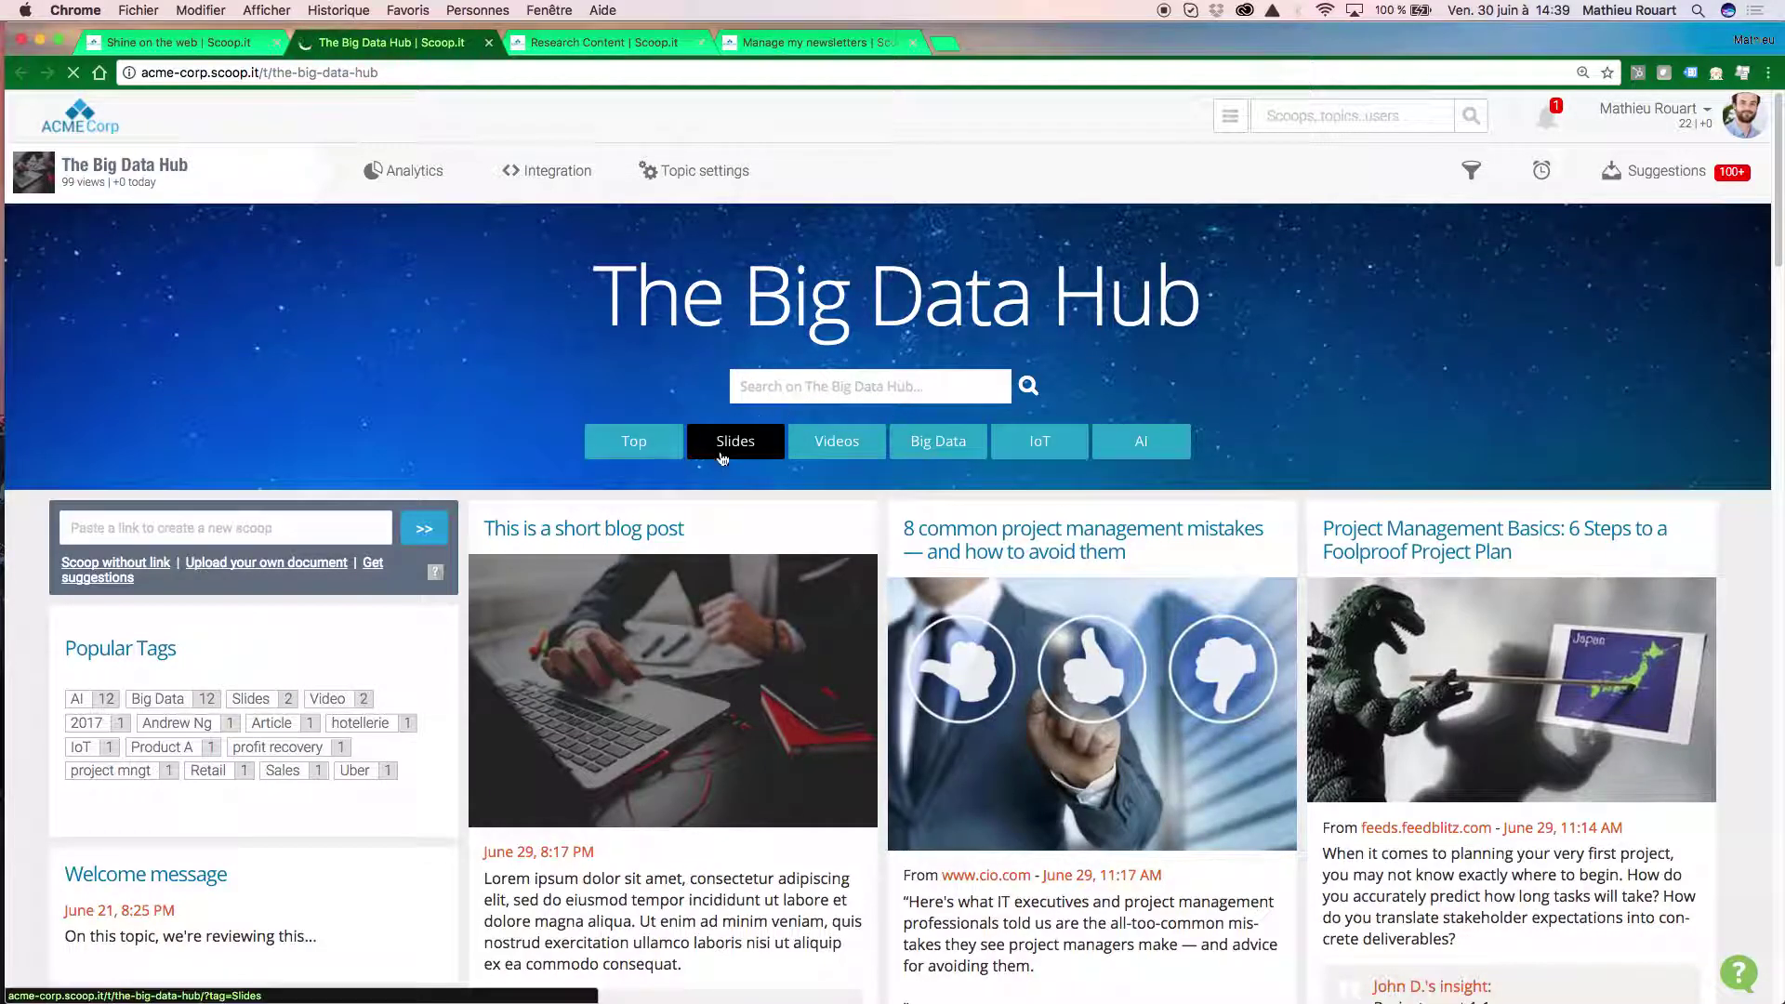
Examine The Big Data Hub page, including its category filters, popular tags, posts and curators' insights.
{"action": "scroll", "coordinate": [827, 451], "scroll_direction": "down", "scroll_amount": 1}
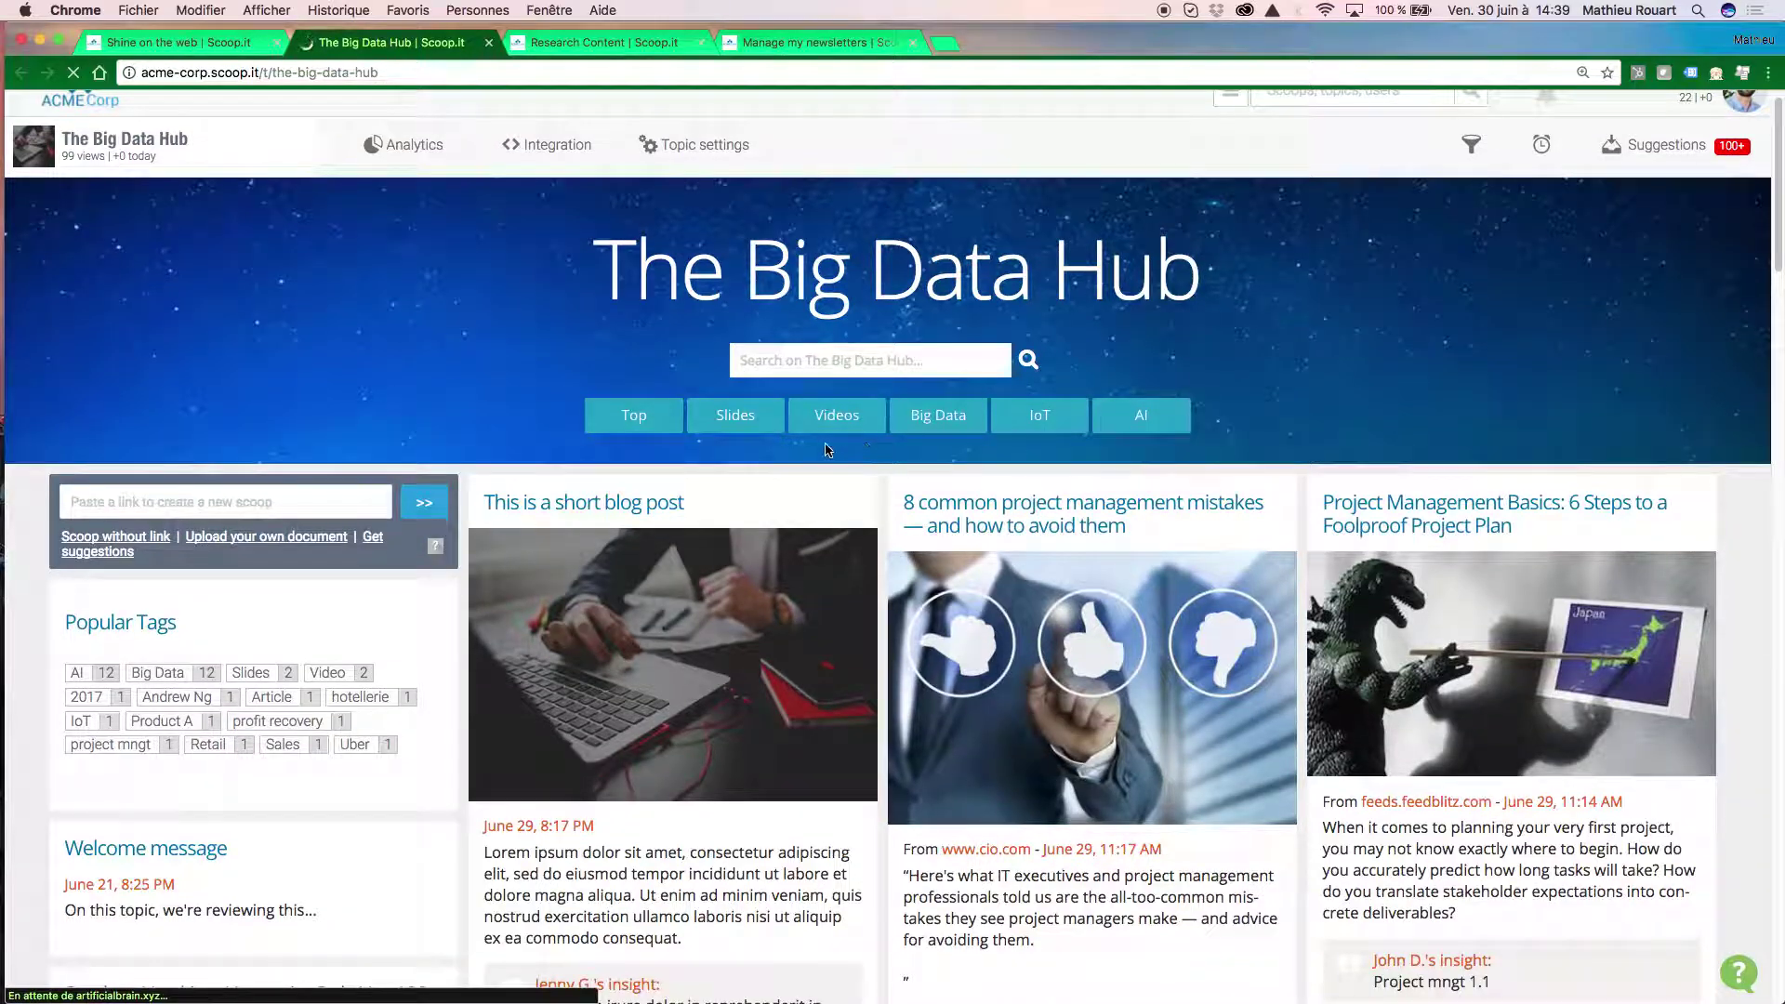
{"action": "scroll", "coordinate": [833, 445], "scroll_direction": "up", "scroll_amount": 1}
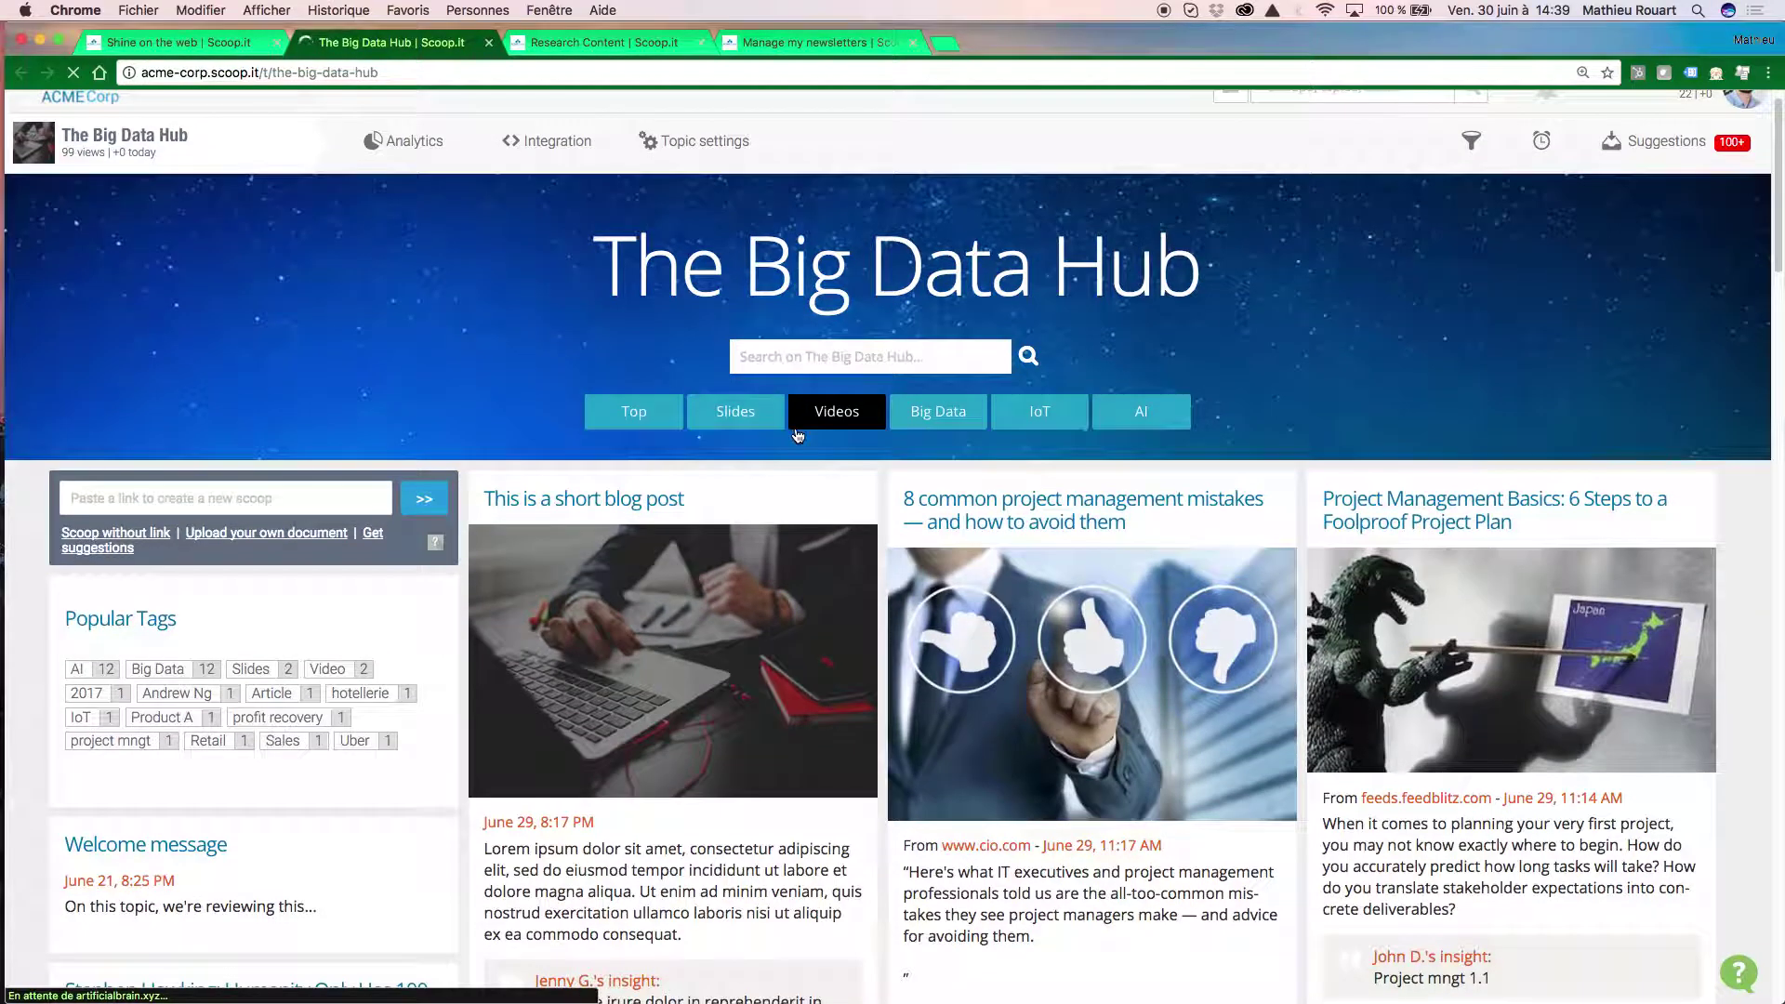
{"action": "scroll", "coordinate": [795, 444], "scroll_direction": "down", "scroll_amount": 5}
{"action": "scroll", "coordinate": [793, 452], "scroll_direction": "up", "scroll_amount": 2}
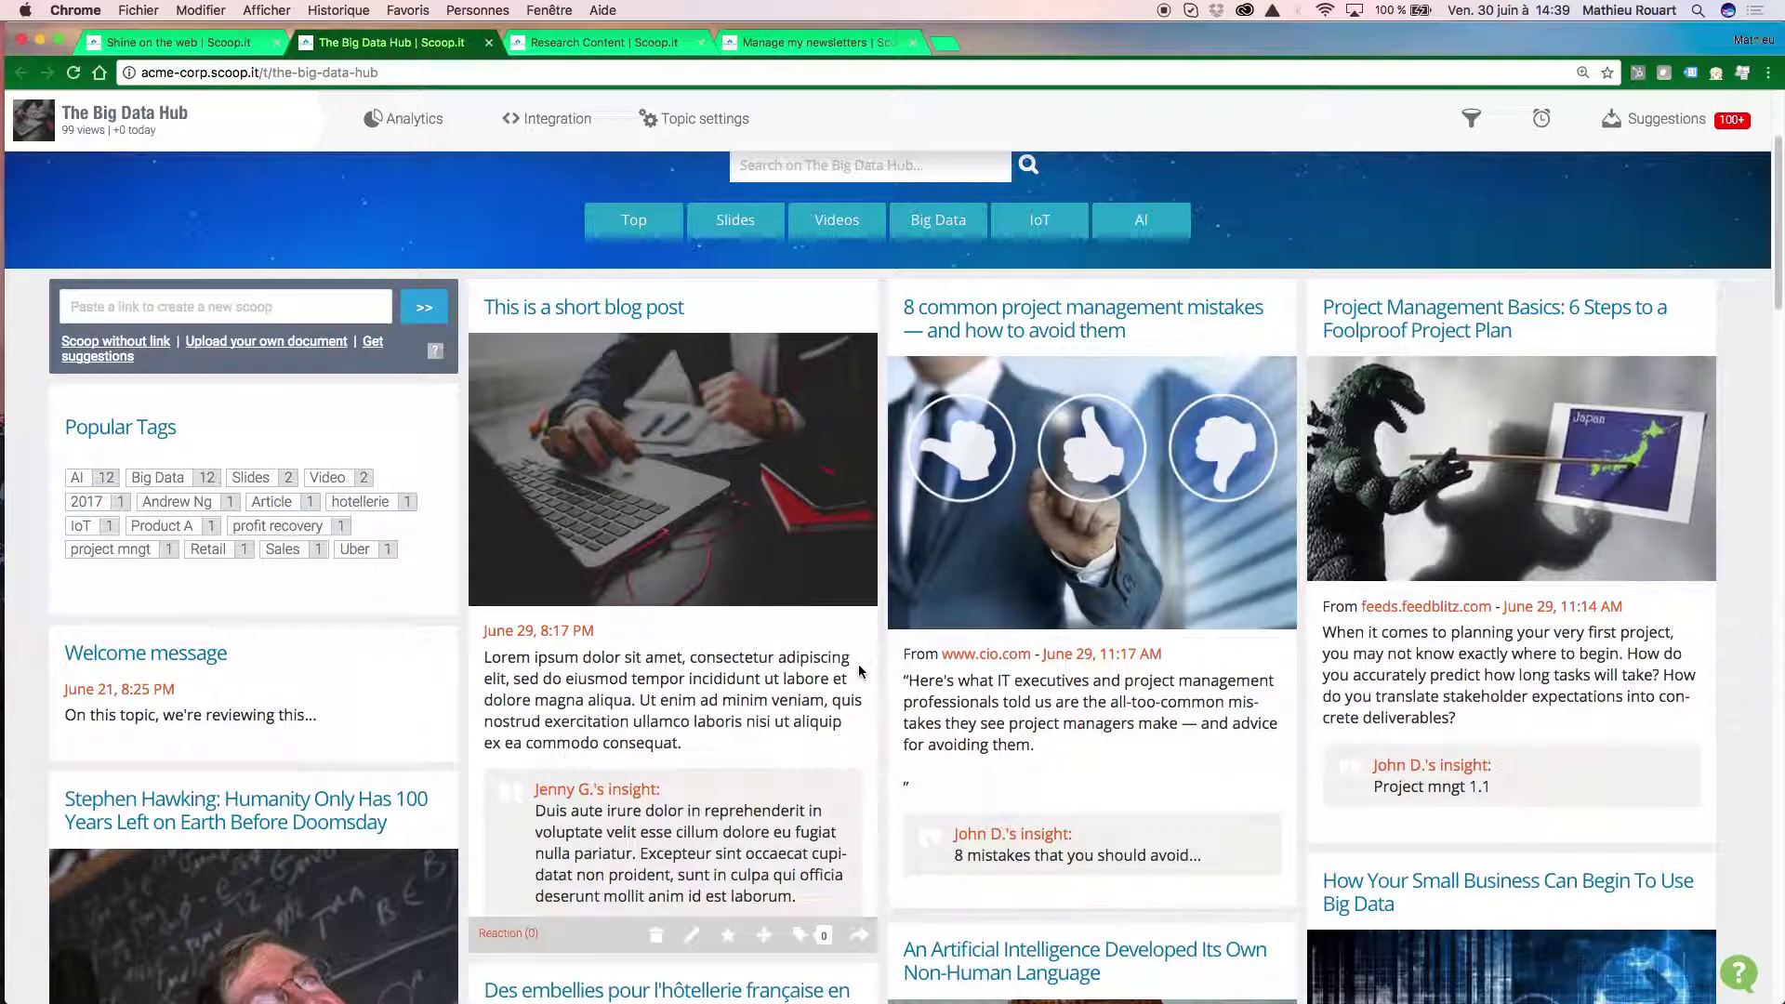
{"action": "scroll", "coordinate": [860, 671], "scroll_direction": "down", "scroll_amount": 2}
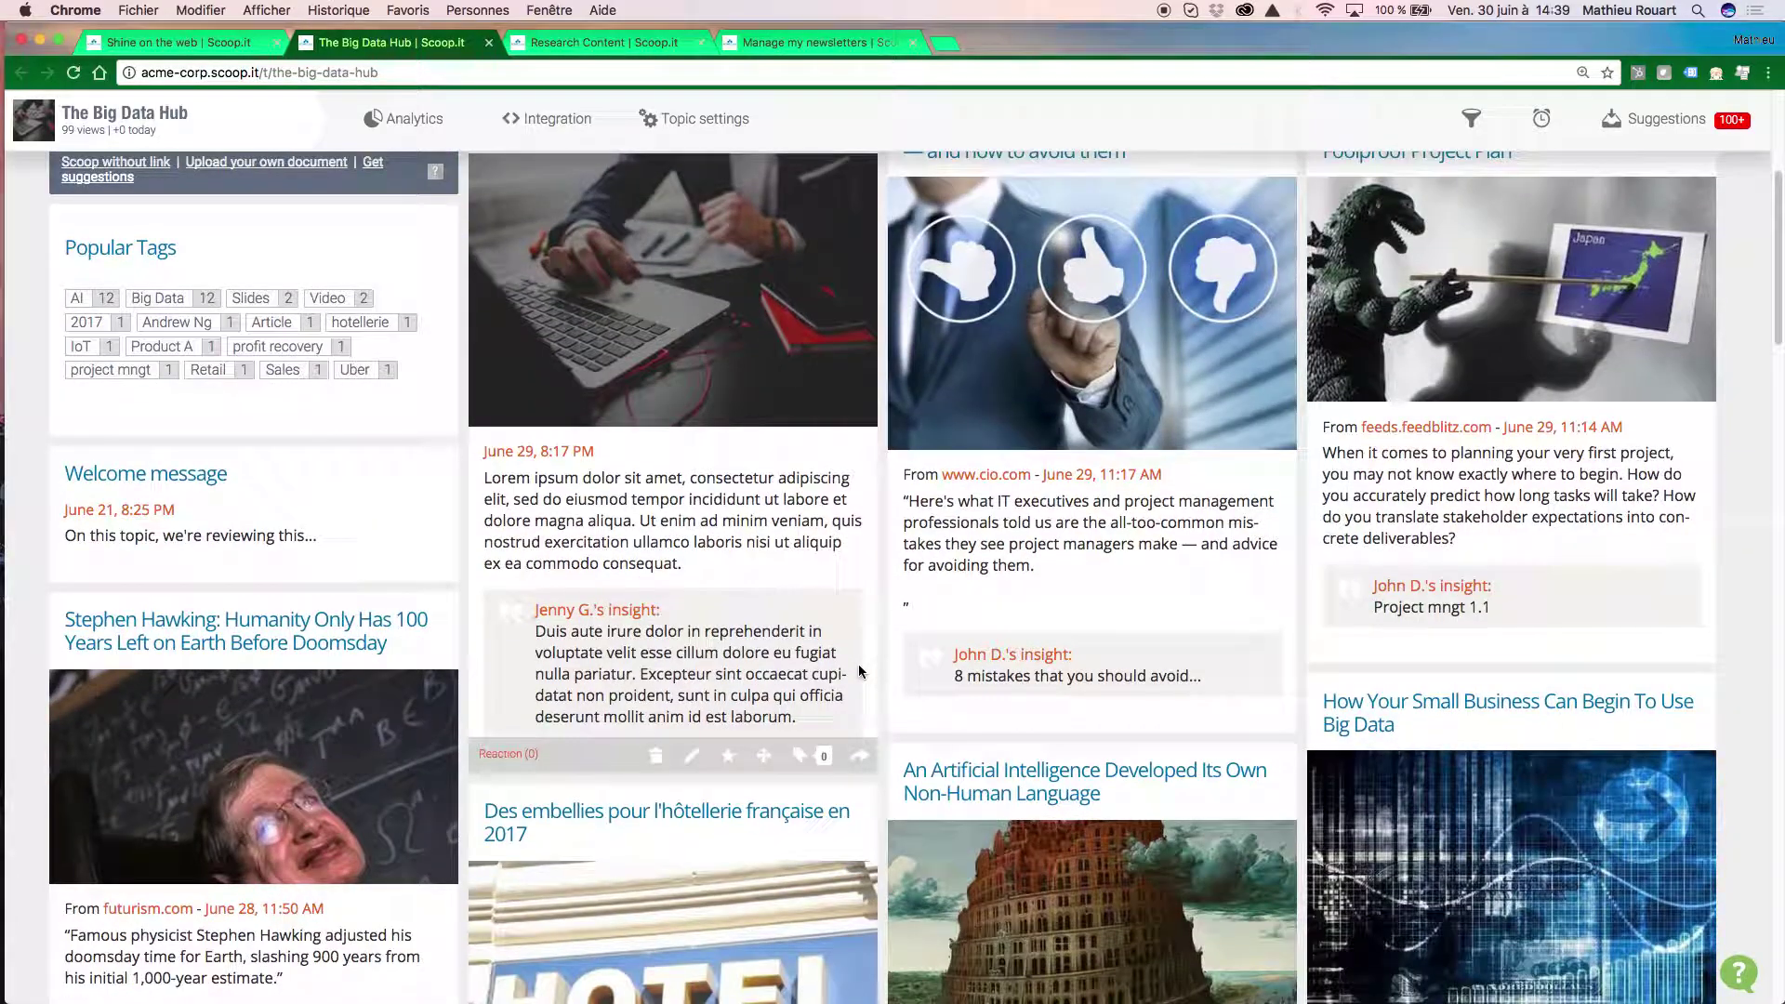
{"action": "scroll", "coordinate": [860, 671], "scroll_direction": "up", "scroll_amount": 3}
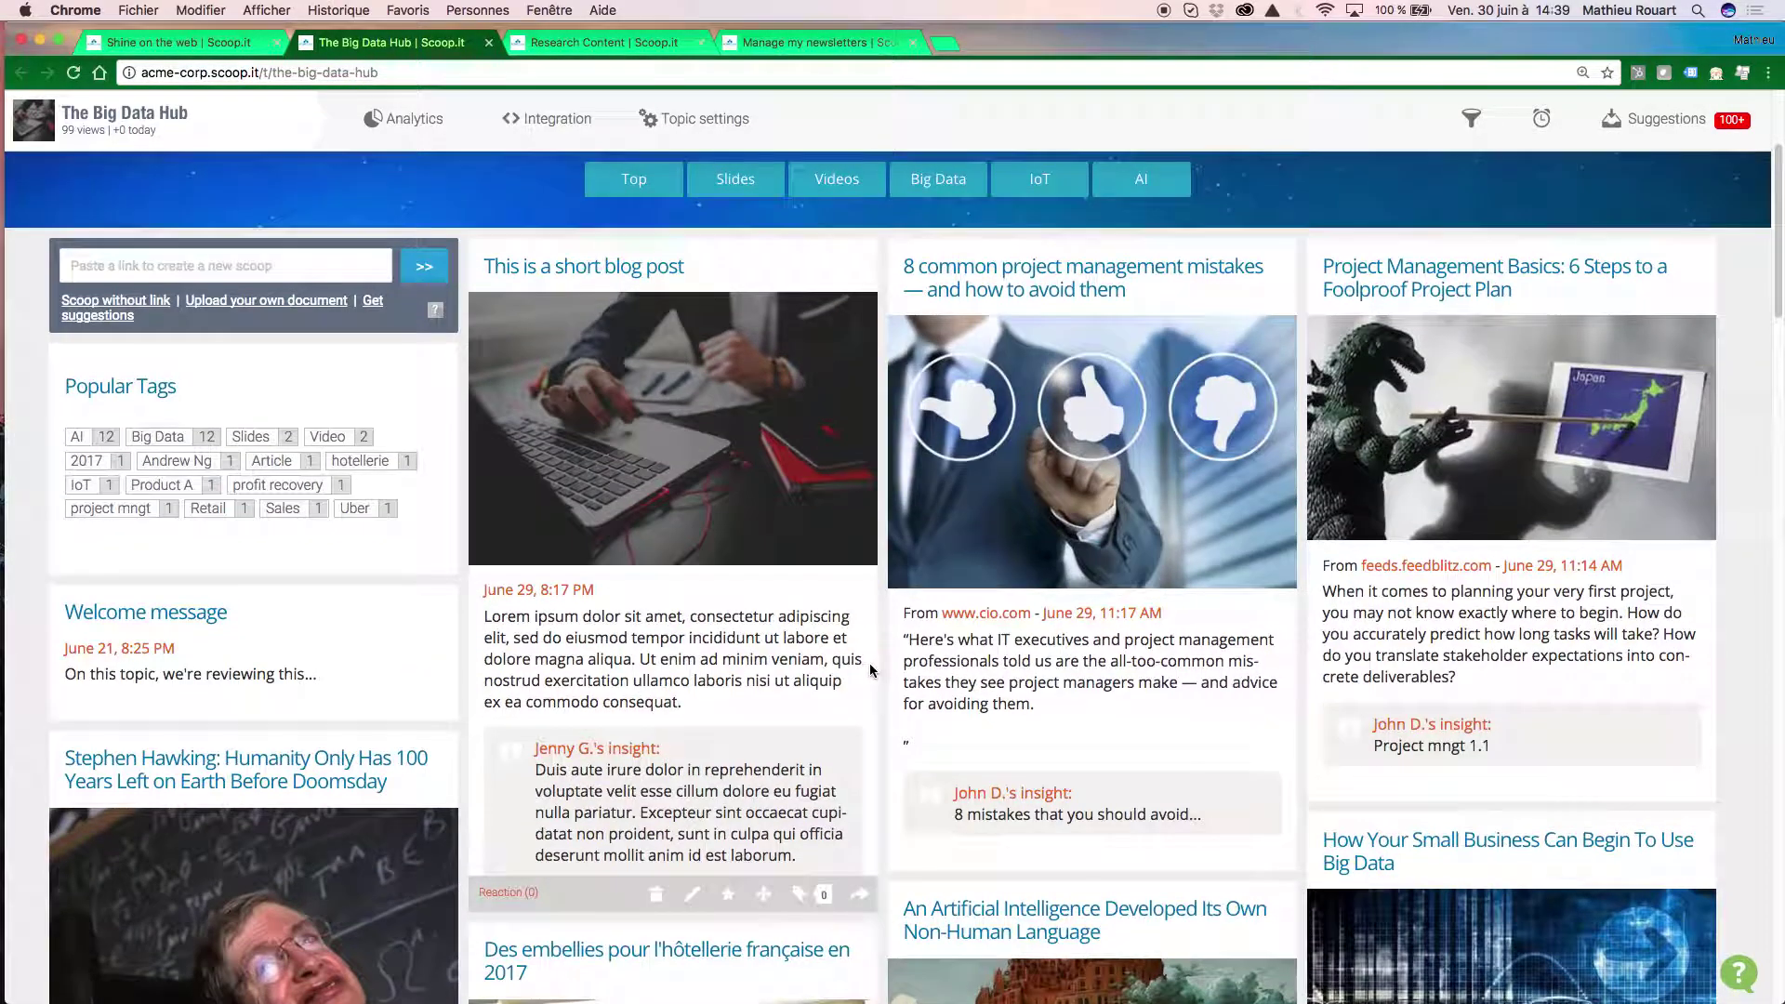
{"action": "scroll", "coordinate": [875, 665], "scroll_direction": "up", "scroll_amount": 3}
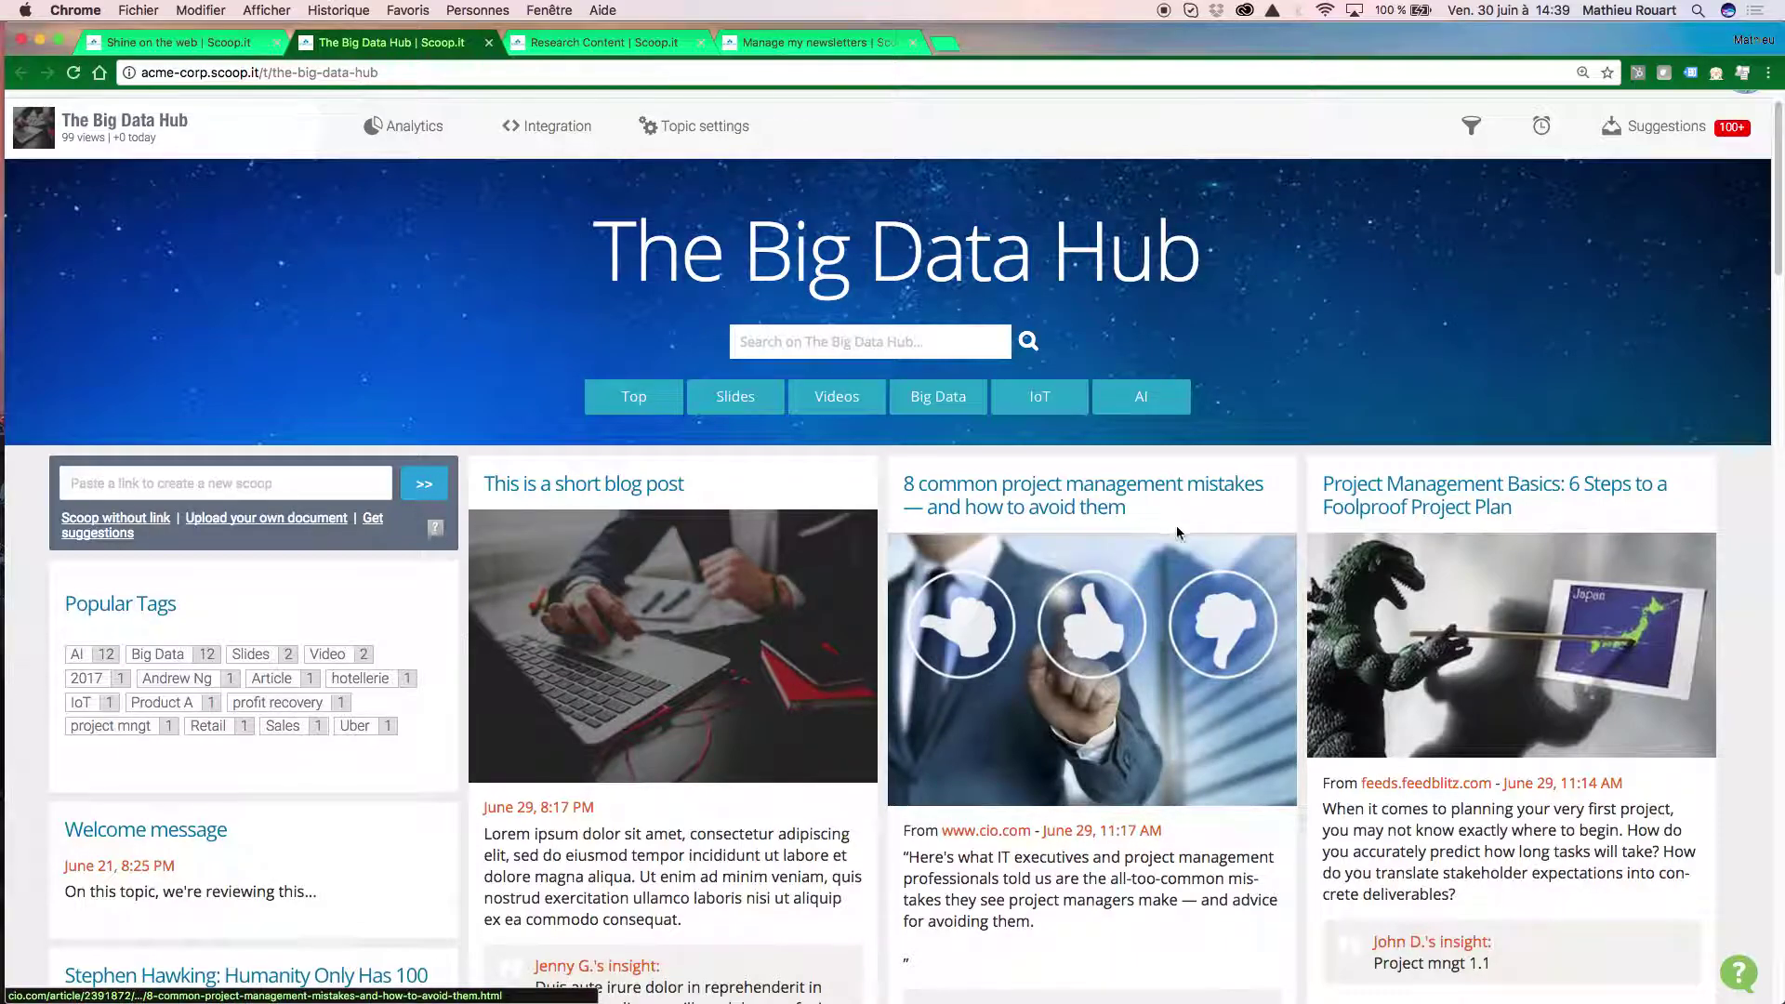
{"action": "scroll", "coordinate": [1690, 165], "scroll_direction": "up", "scroll_amount": 1}
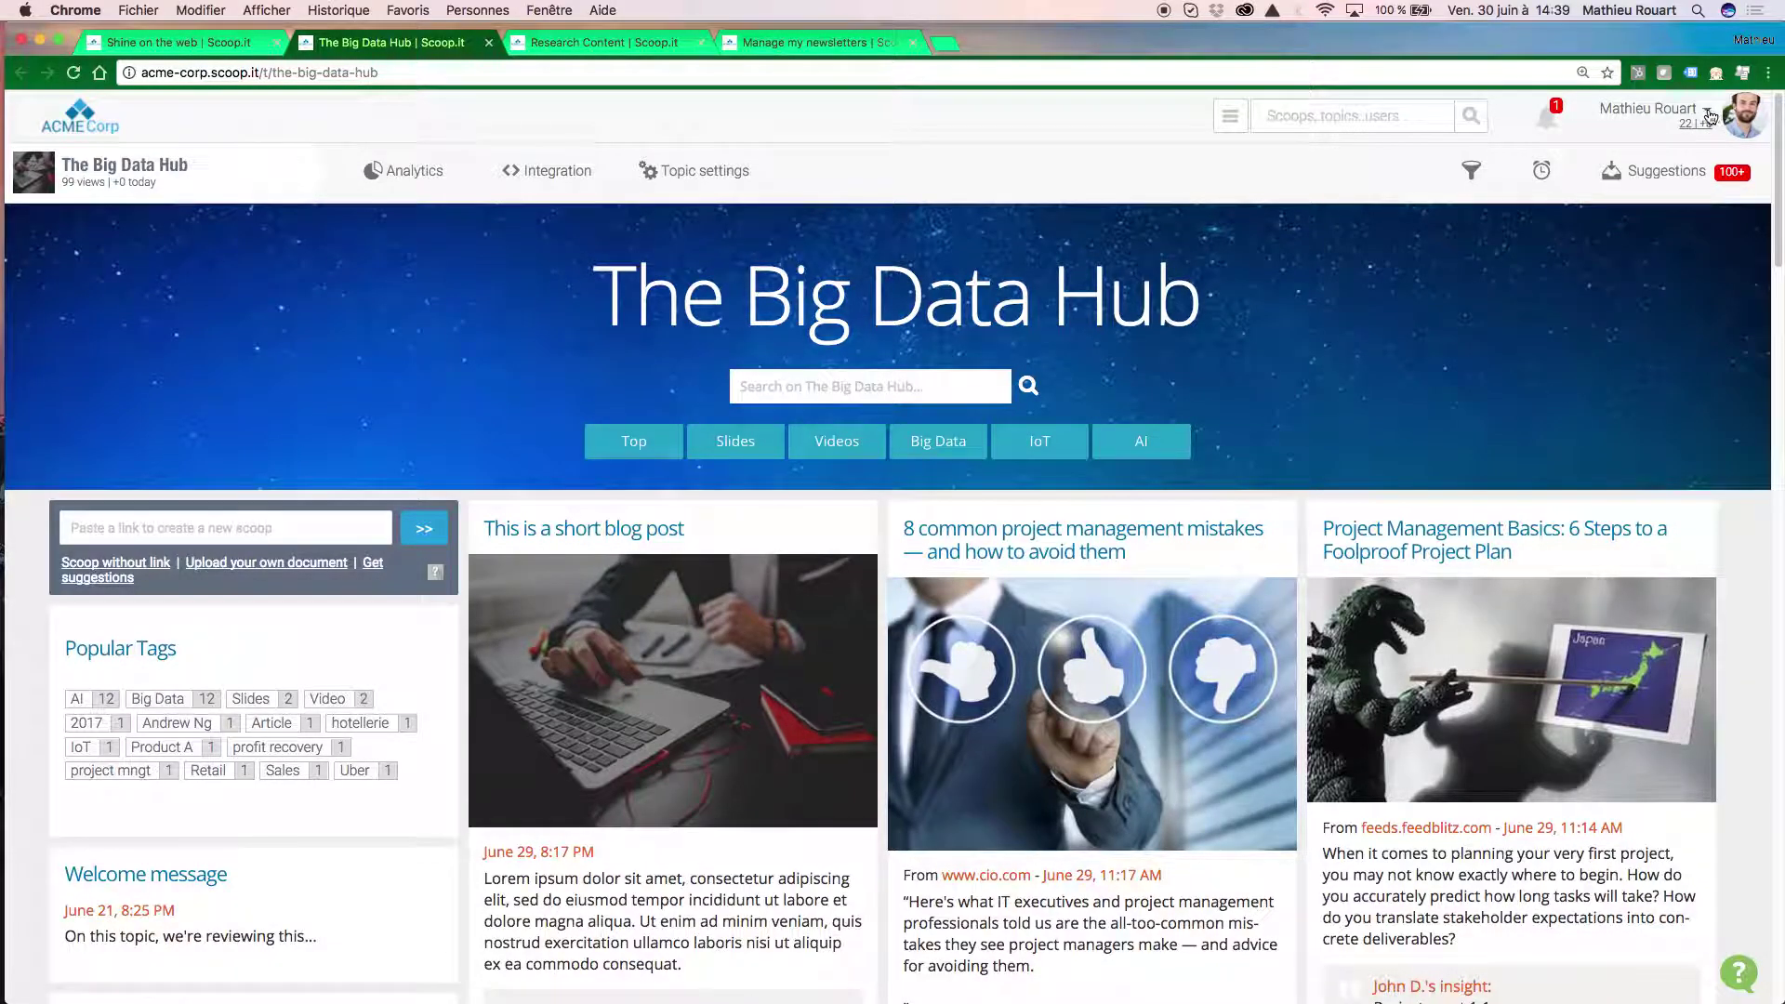
Go to Research Content and review the language and sorting options for the "big data IOT" search.
{"action": "left_click", "coordinate": [1709, 117]}
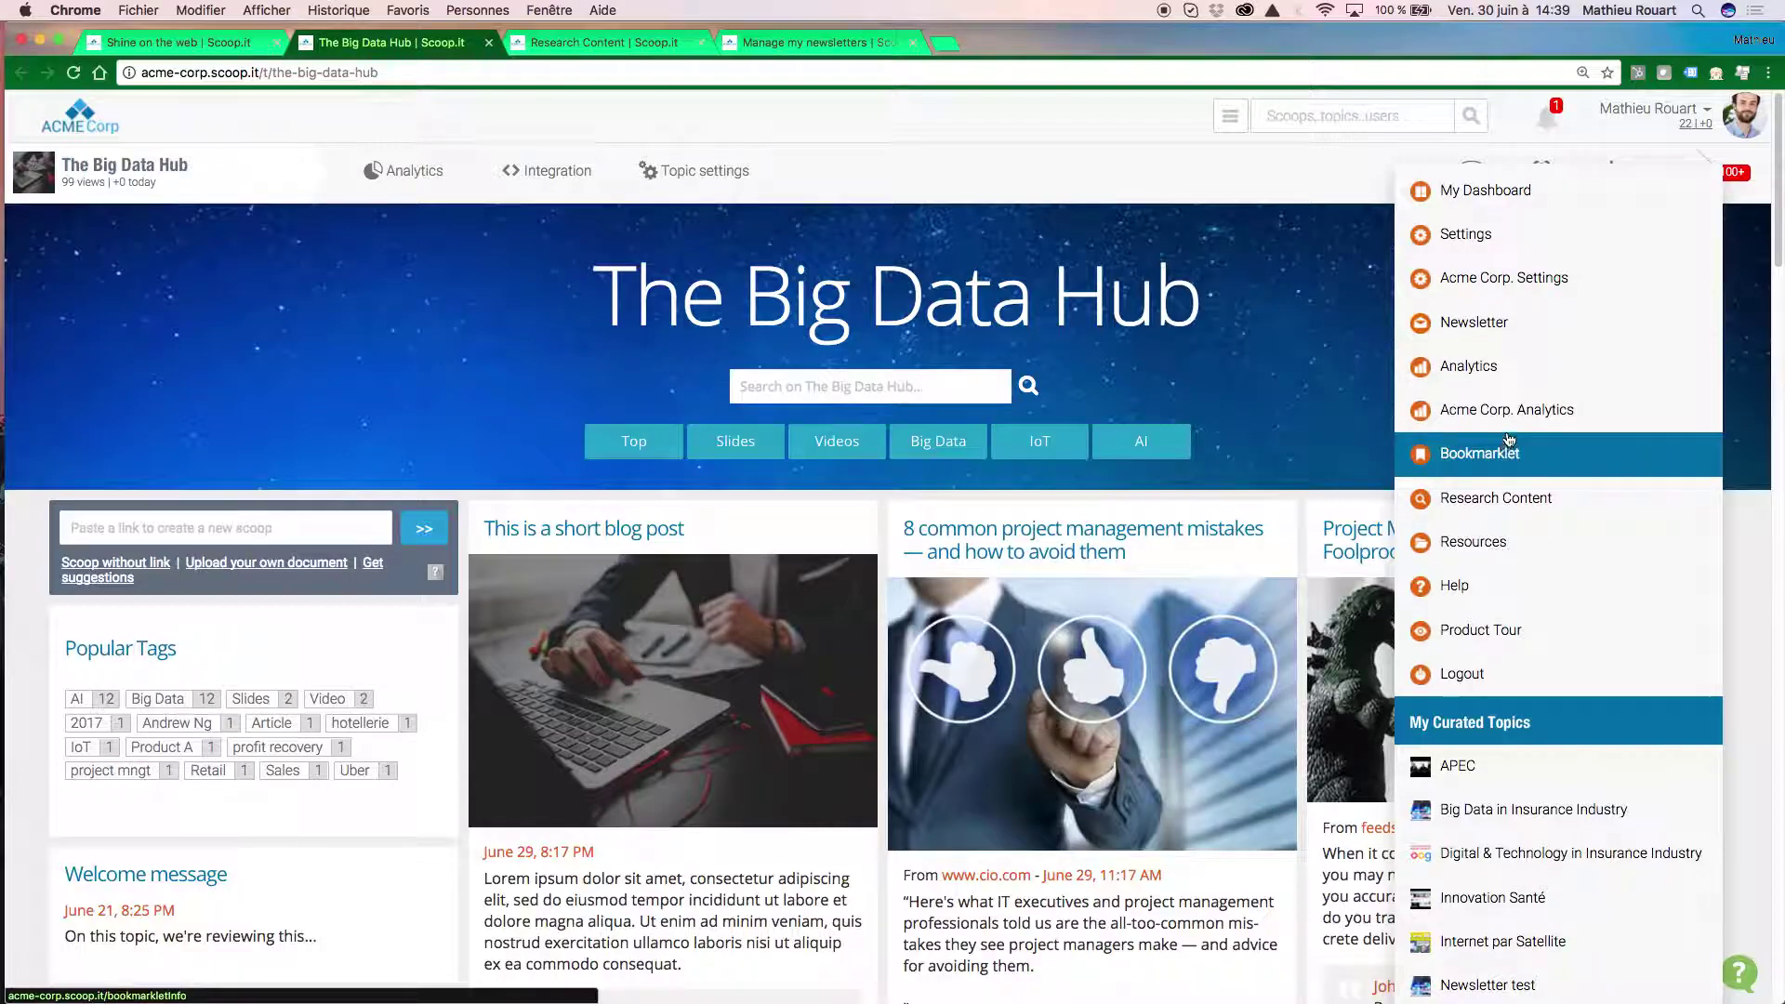
{"action": "left_click", "coordinate": [1502, 500]}
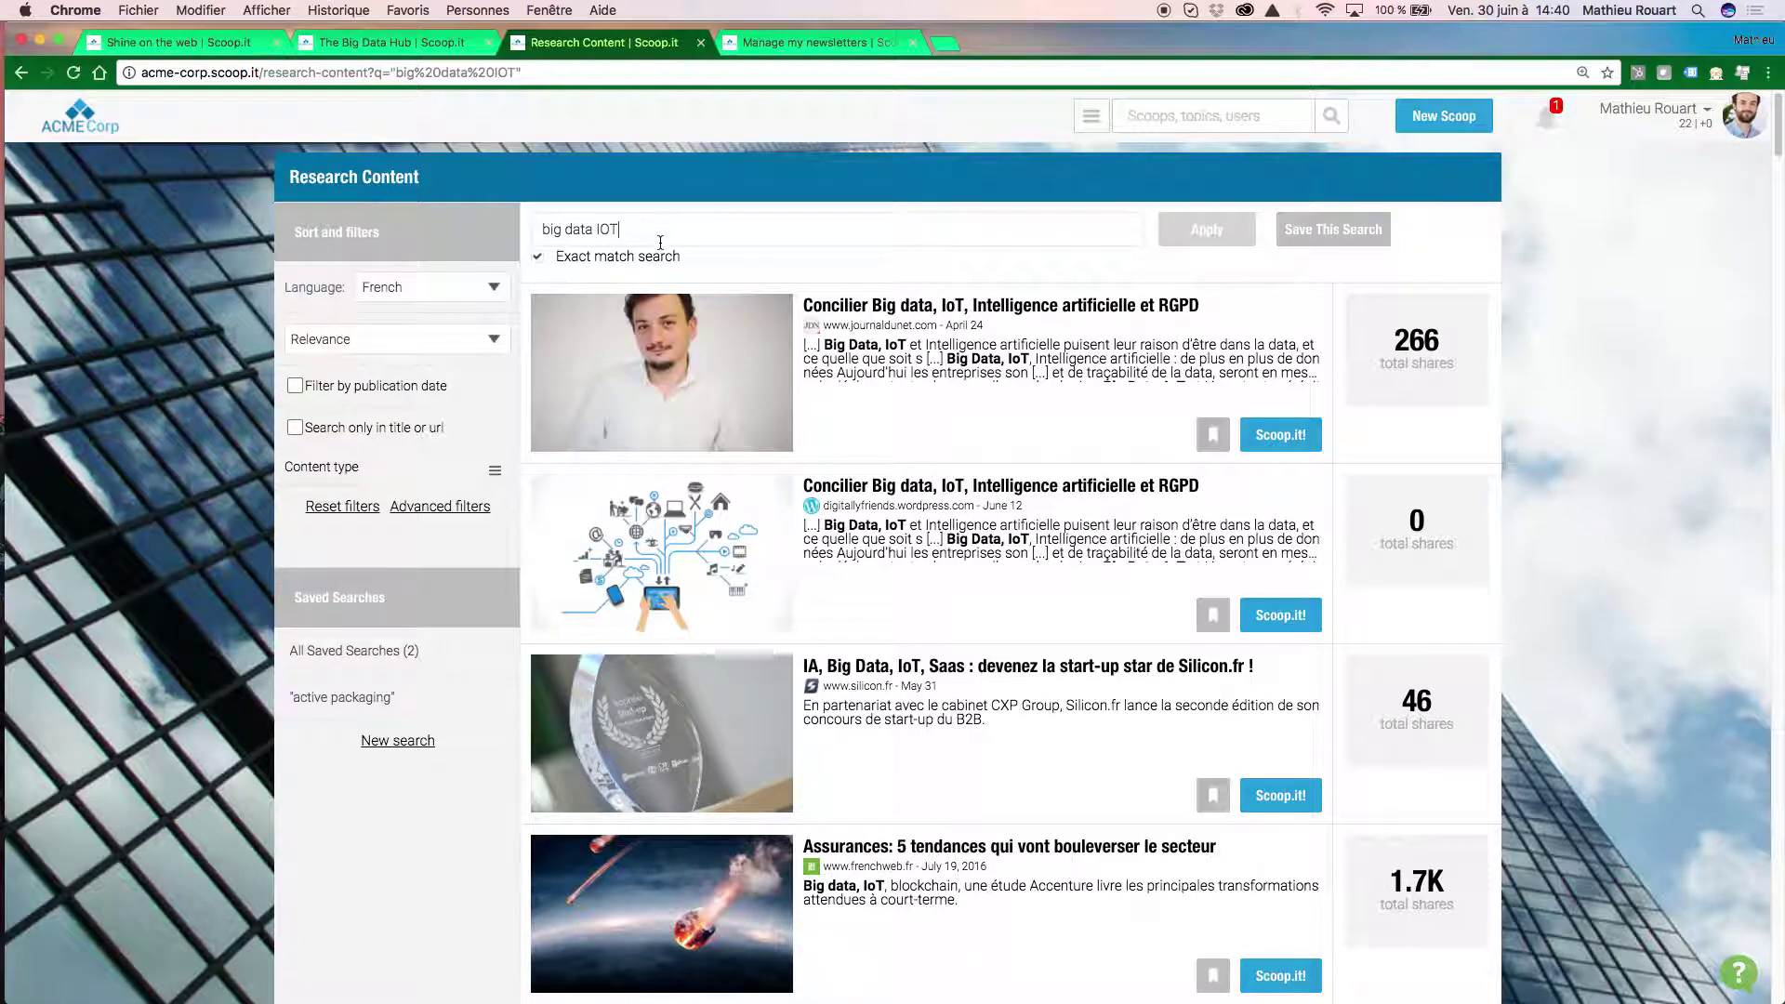
{"action": "left_click", "coordinate": [494, 290]}
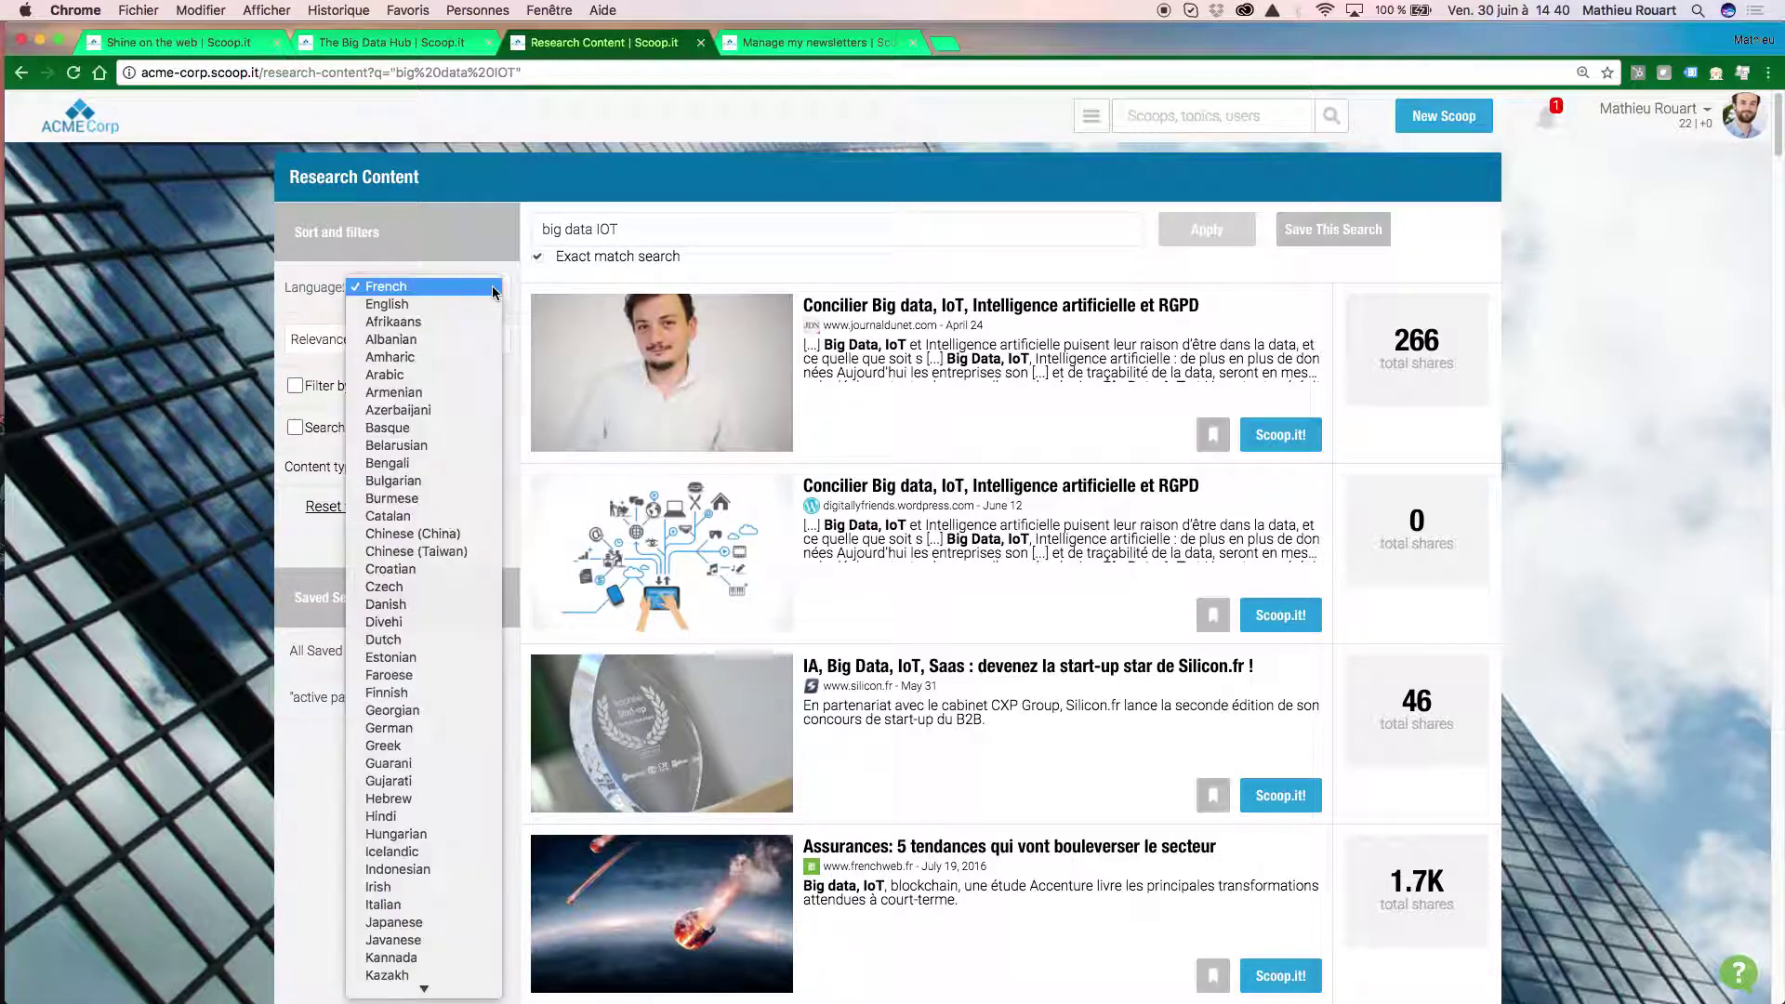
{"action": "left_click", "coordinate": [494, 288]}
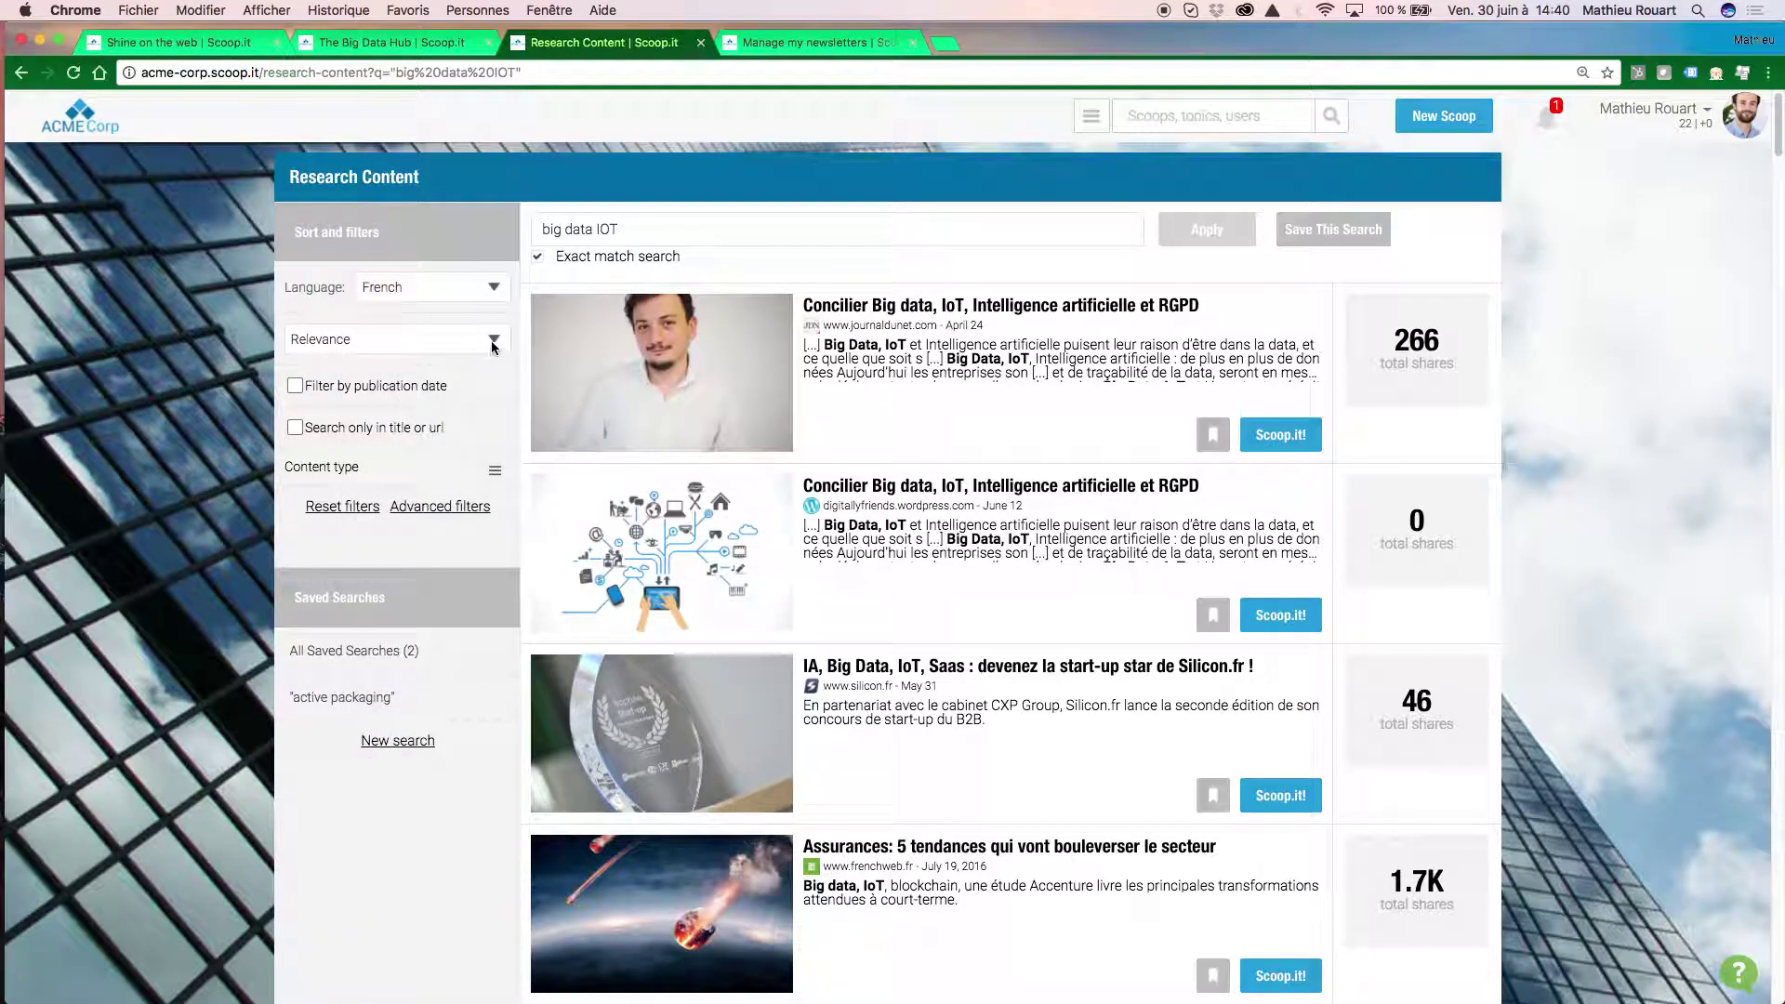
{"action": "left_click", "coordinate": [495, 341]}
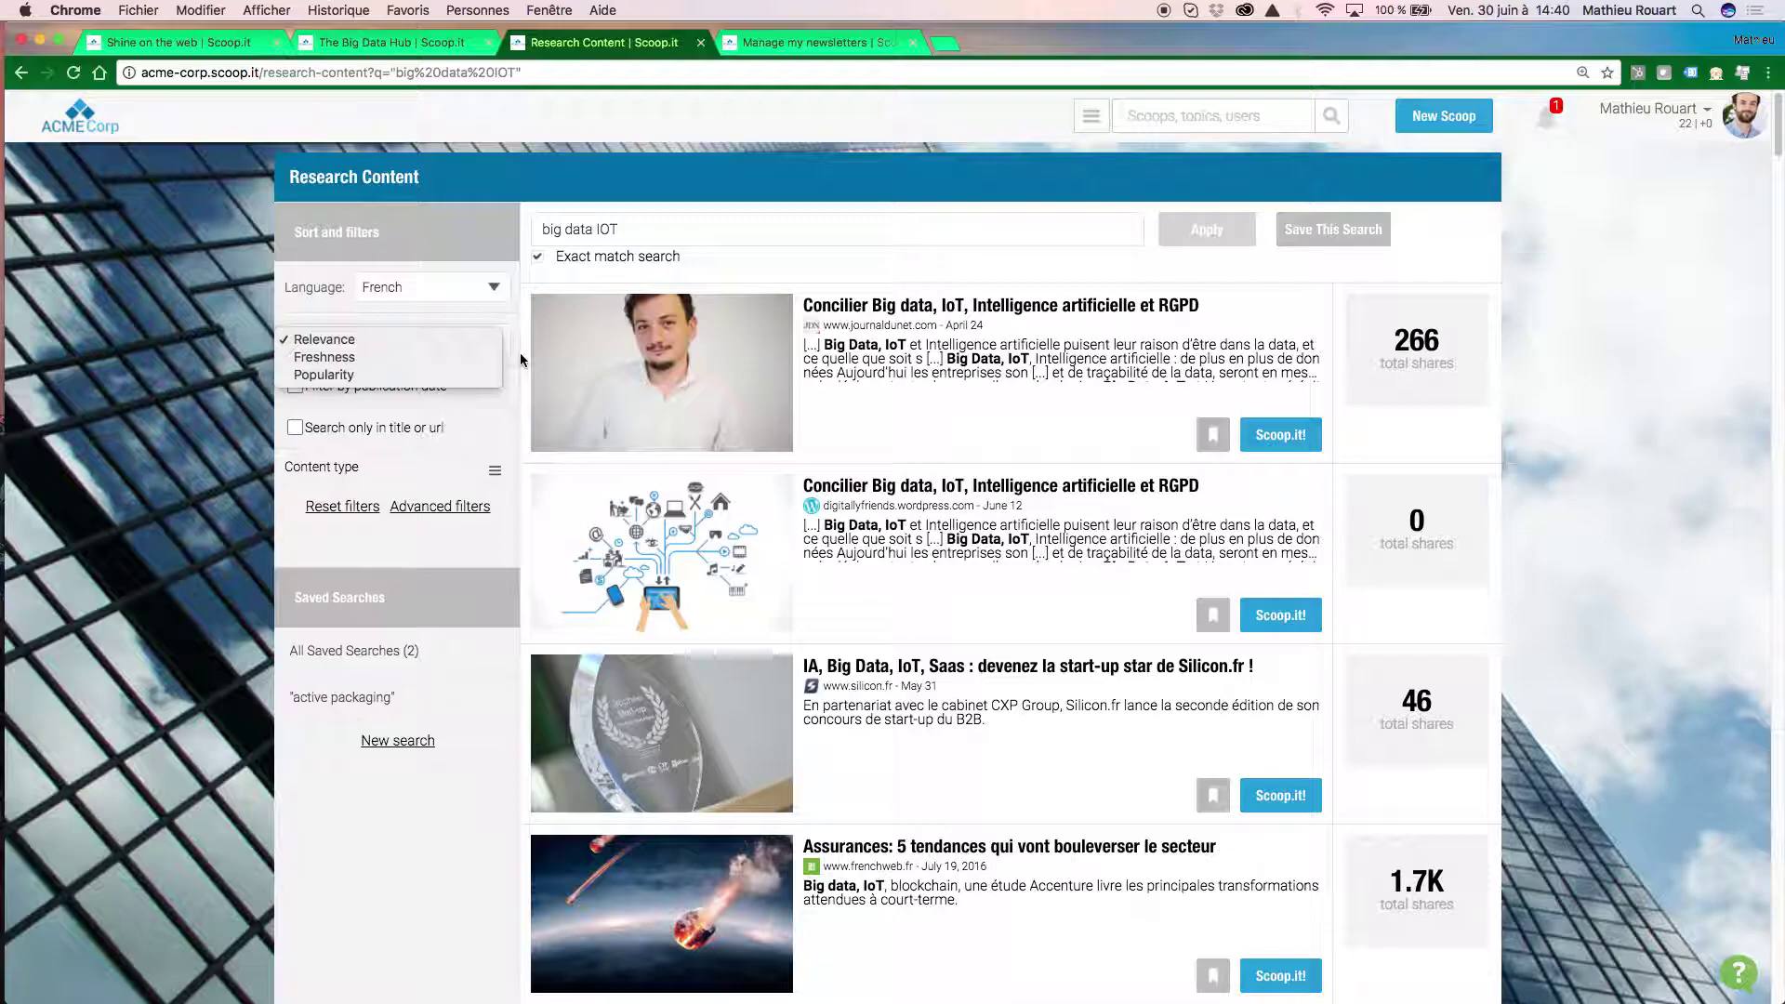
{"action": "left_click", "coordinate": [521, 357]}
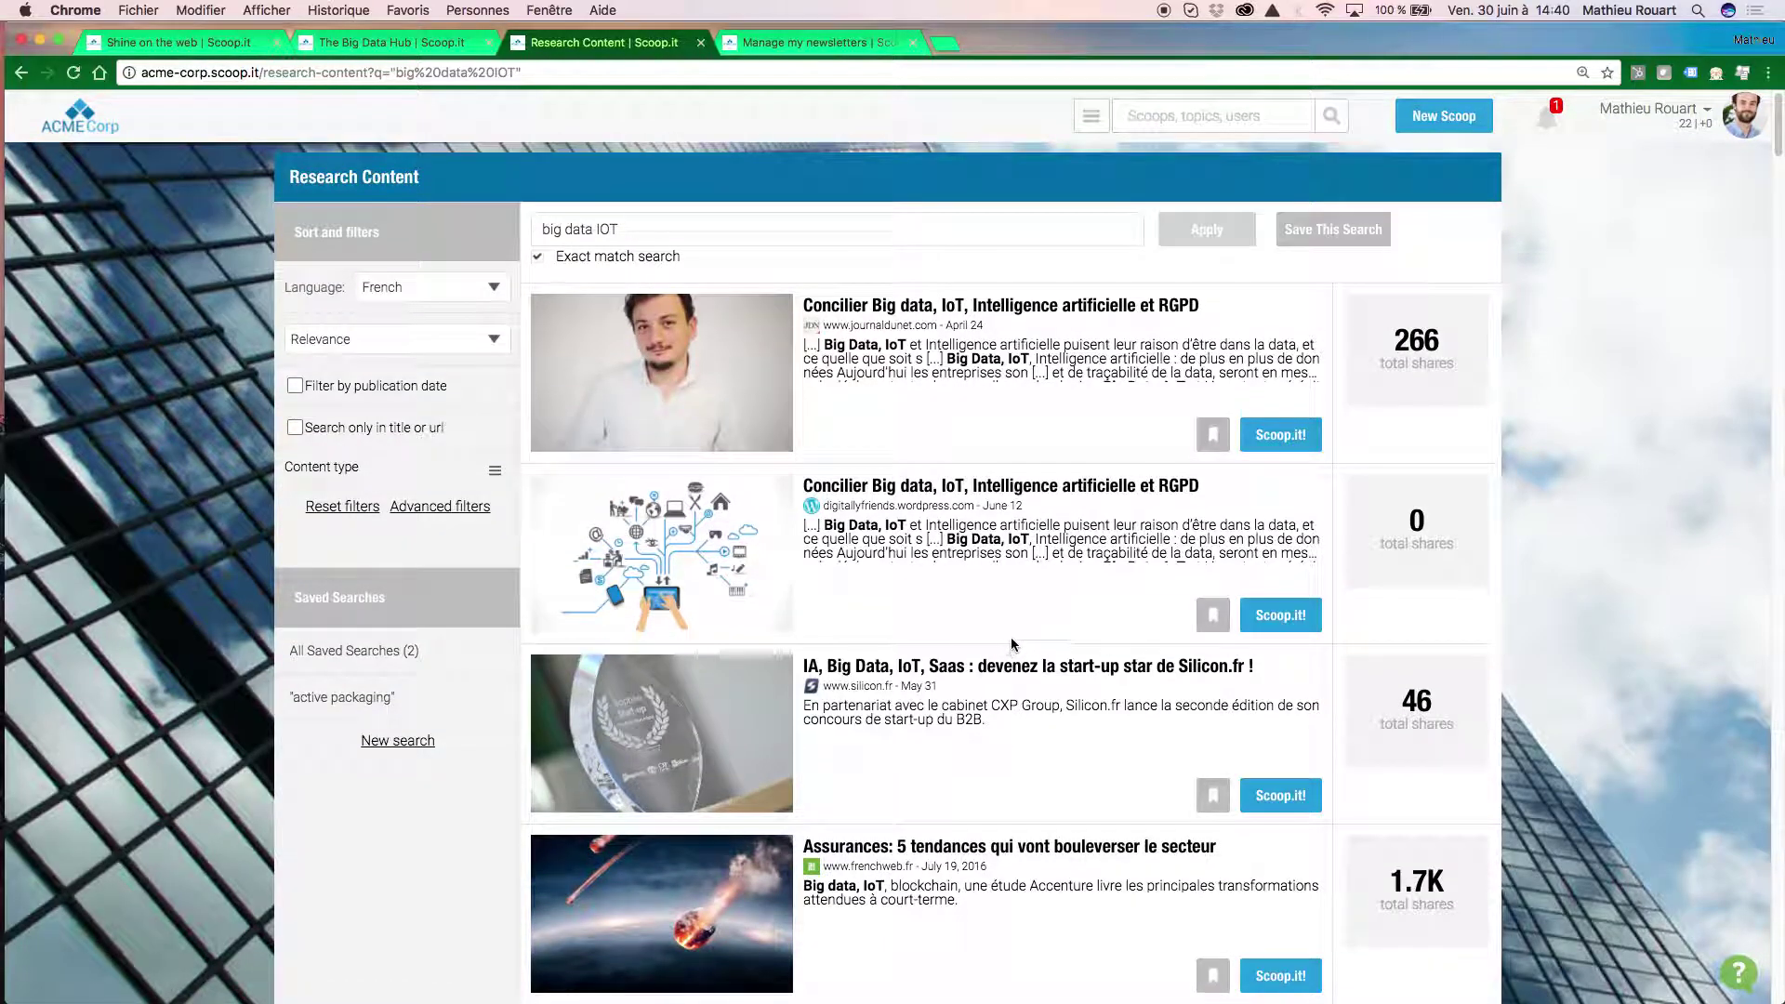
Start a scoop of the journaldunet.com article with The Big Data Hub as destination, and close it without publishing.
{"action": "left_click", "coordinate": [1266, 445]}
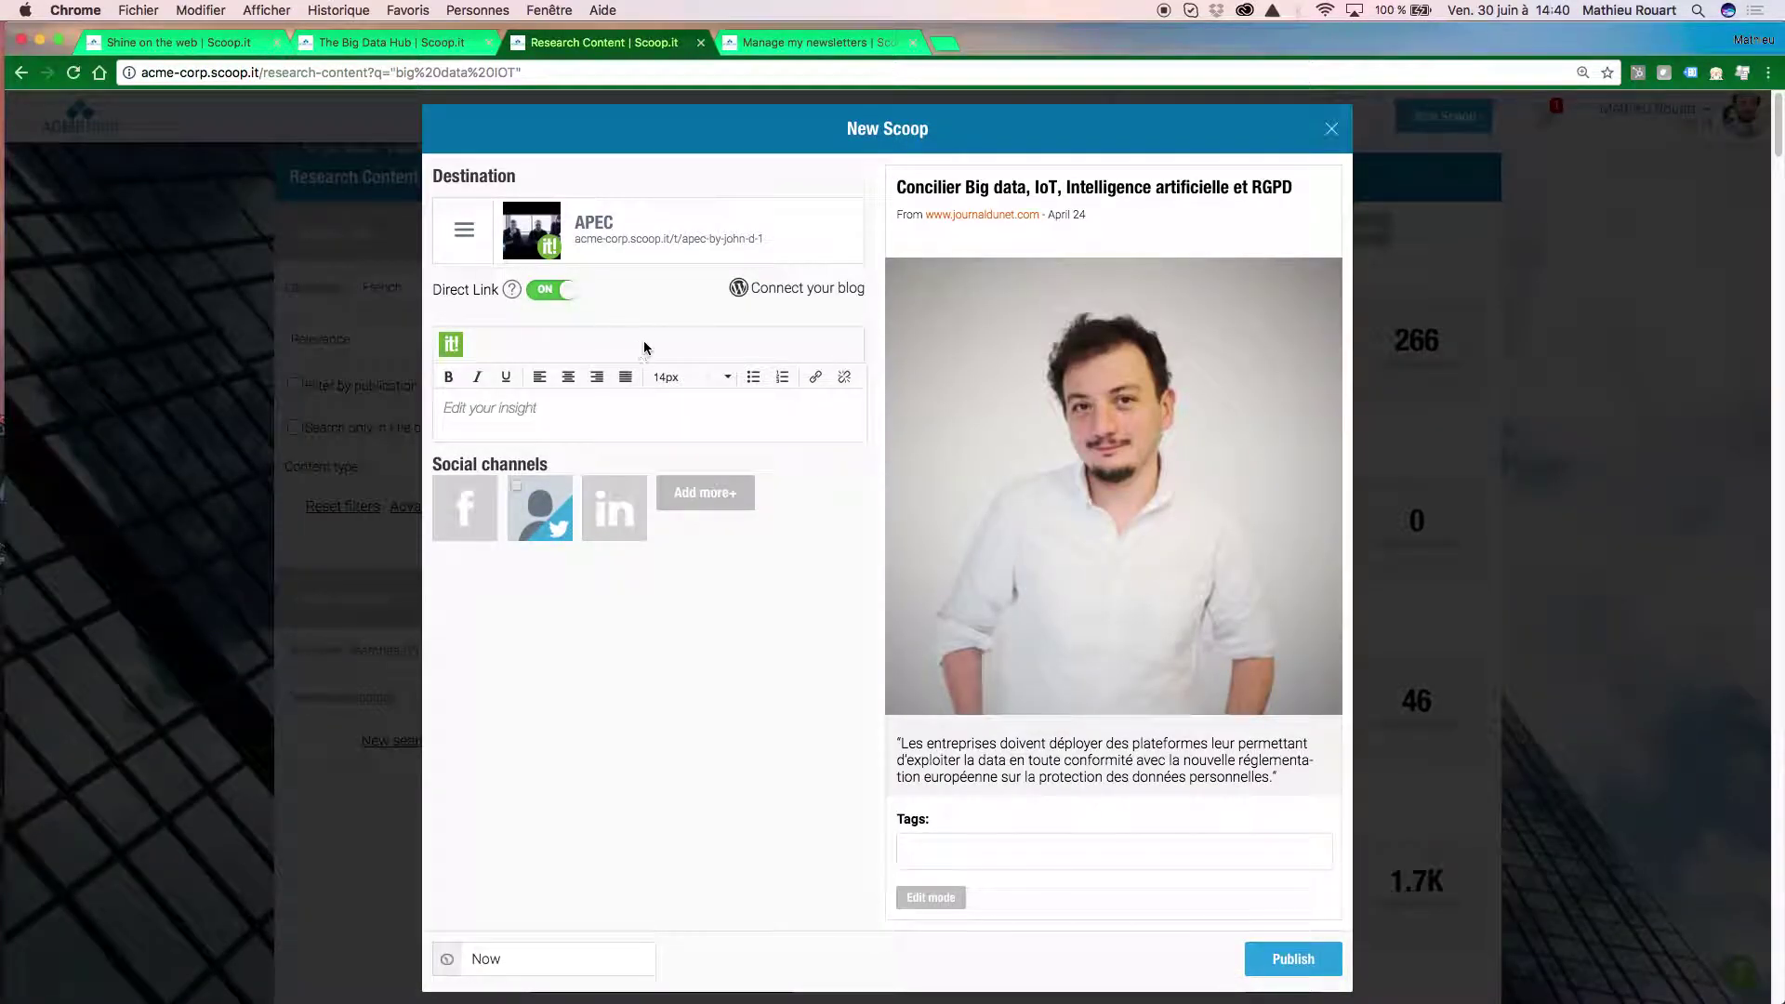
{"action": "left_click", "coordinate": [657, 242]}
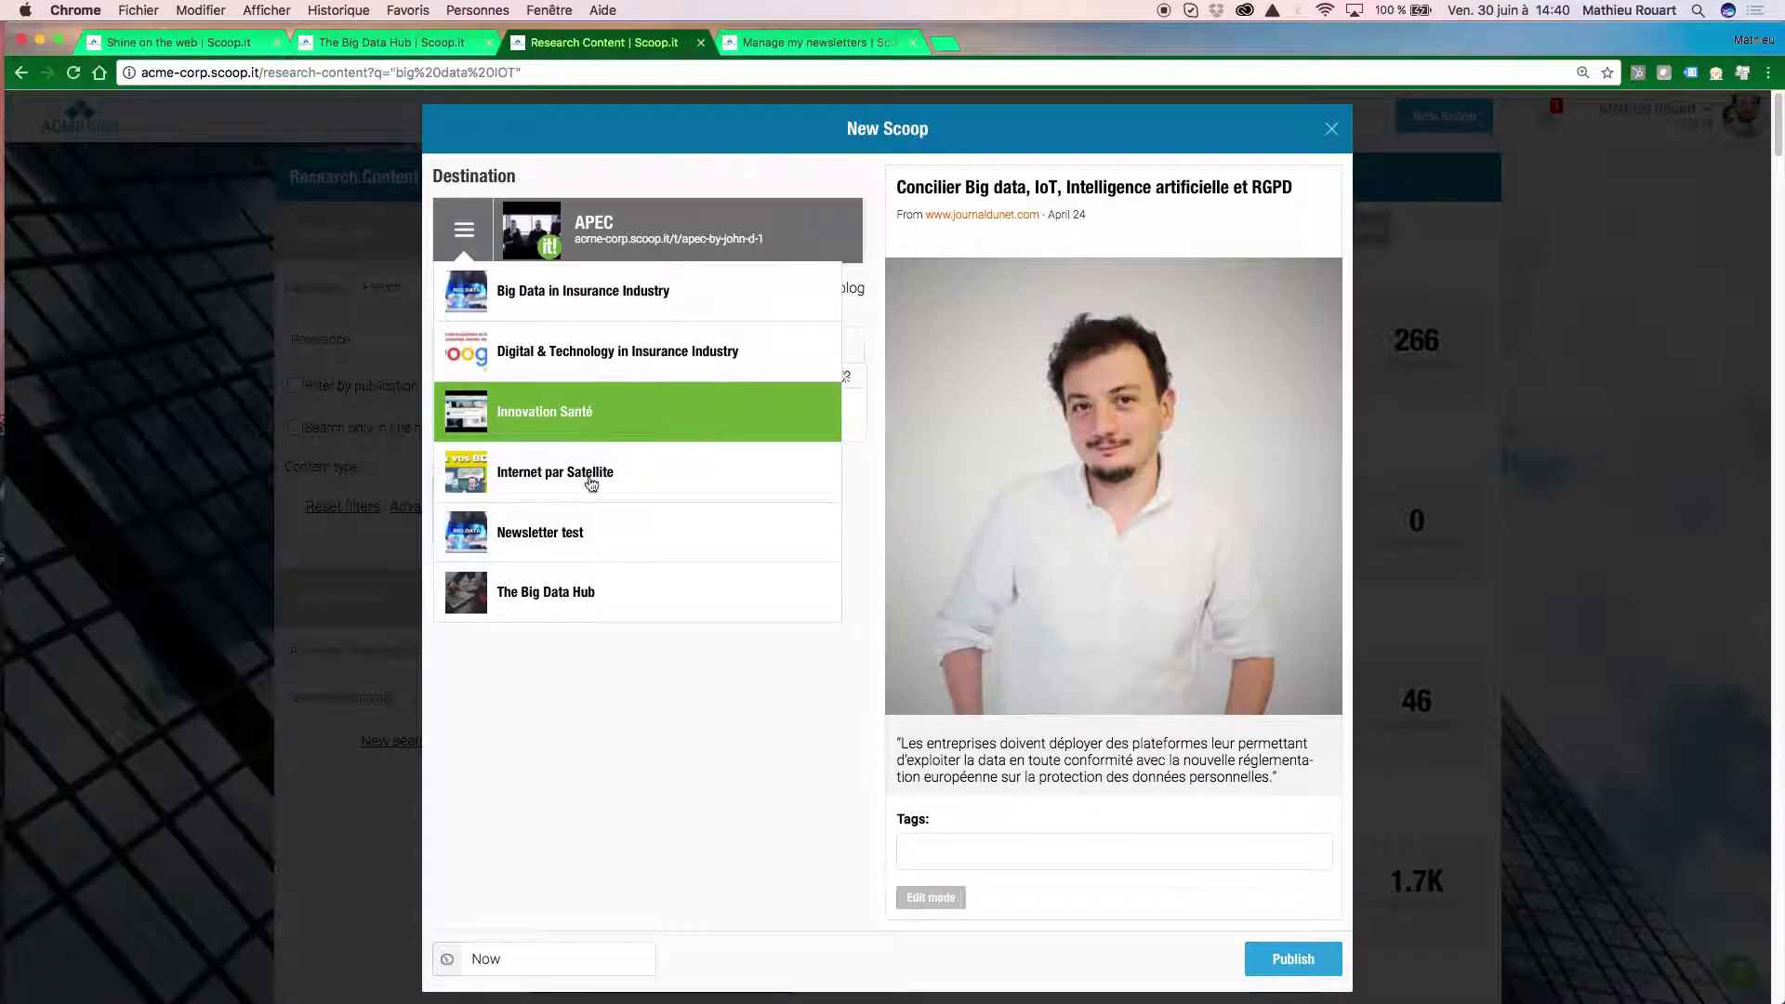
{"action": "left_click", "coordinate": [577, 593]}
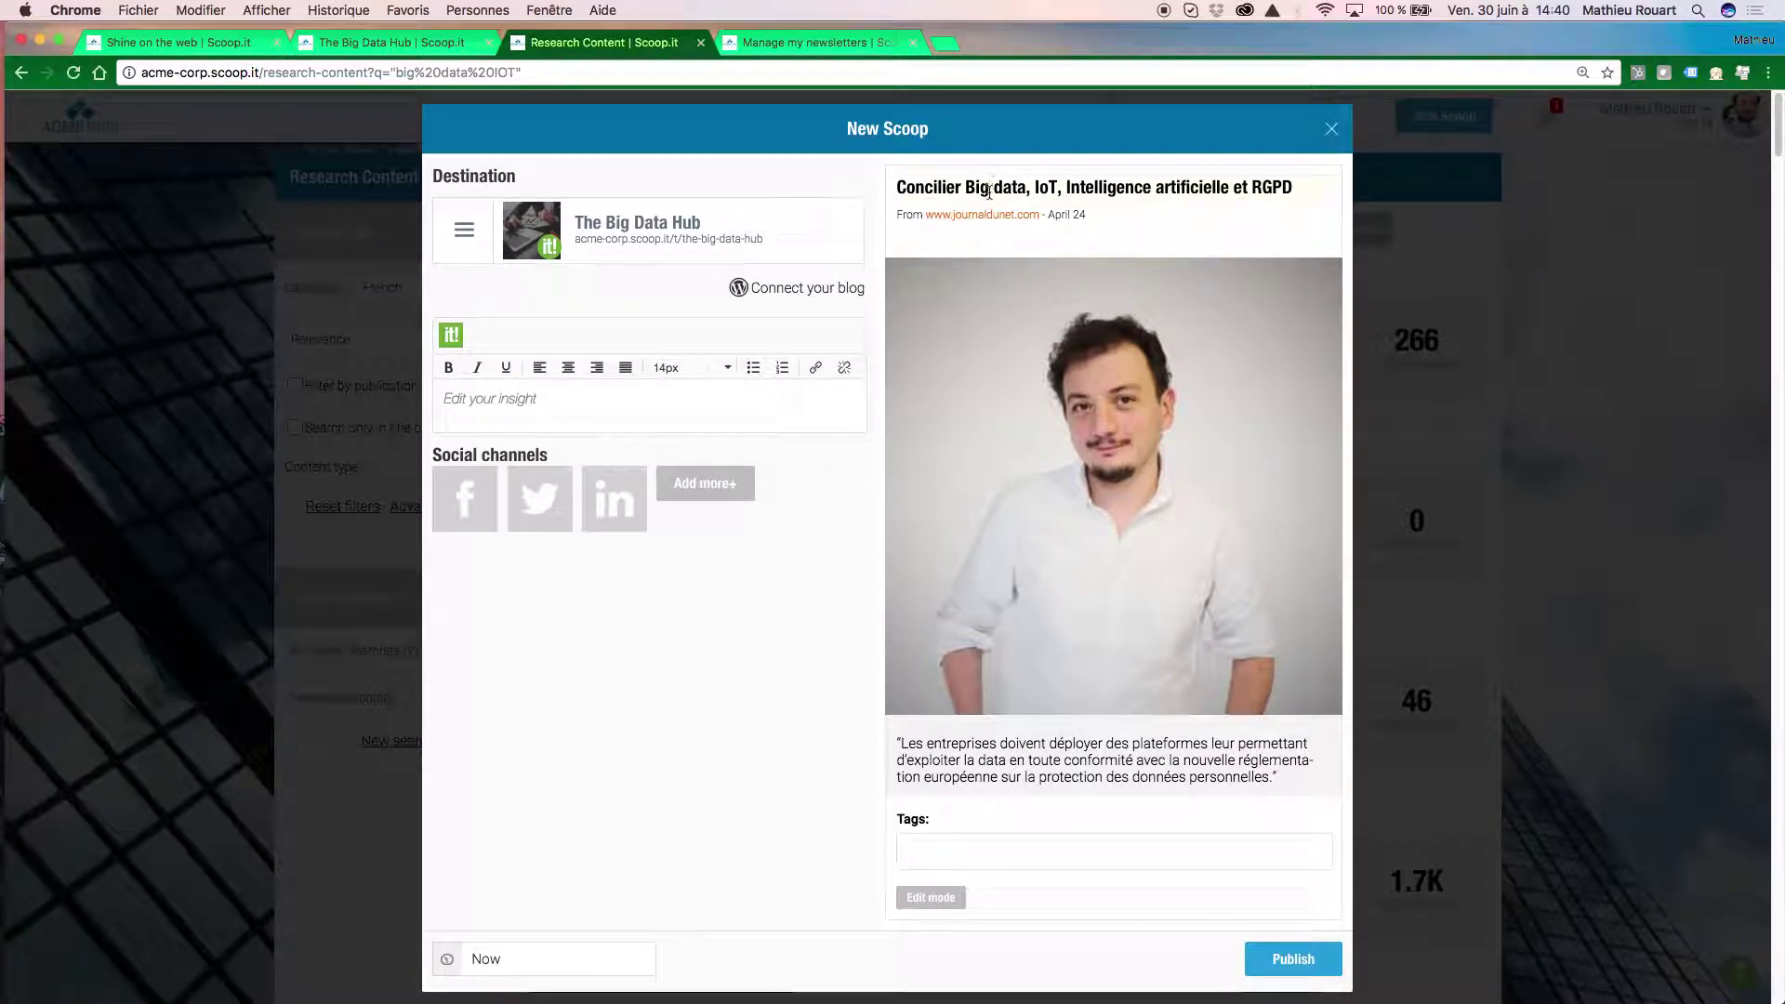
{"action": "left_click", "coordinate": [602, 406]}
{"action": "left_click", "coordinate": [1329, 132]}
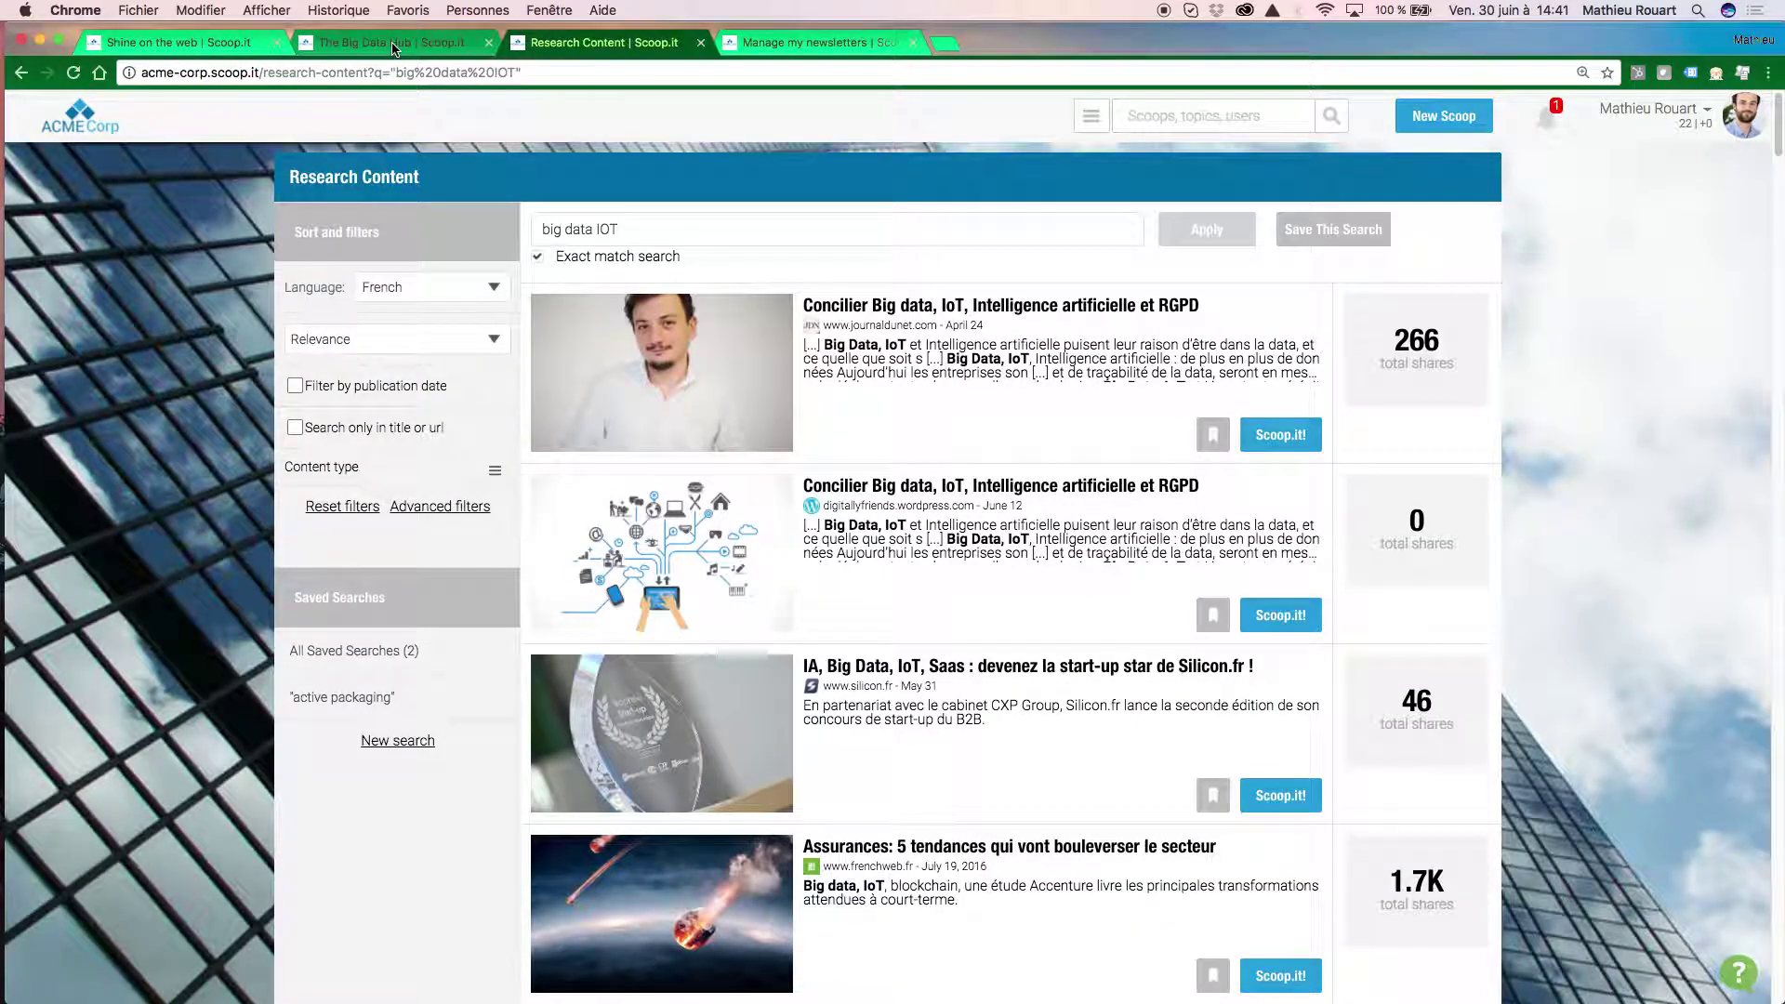
Return to The Big Data Hub topic page and look over its posts and the account menu entries.
{"action": "left_click", "coordinate": [390, 42]}
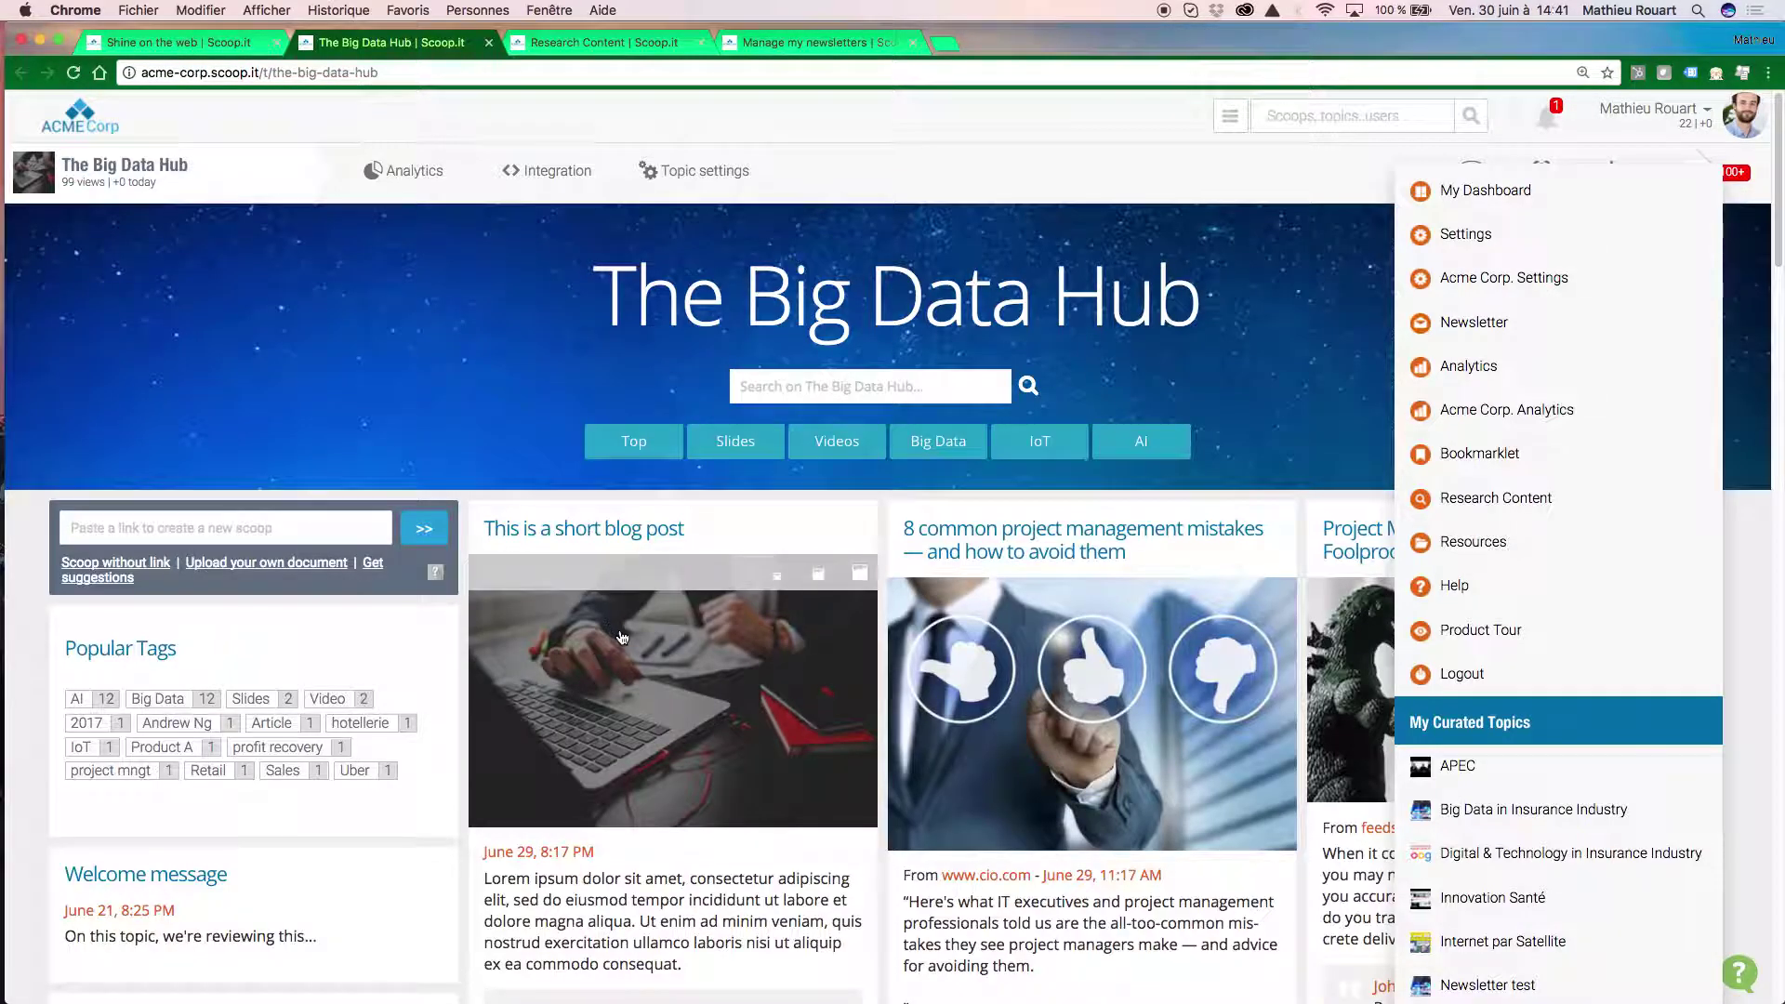
{"action": "left_click", "coordinate": [886, 533]}
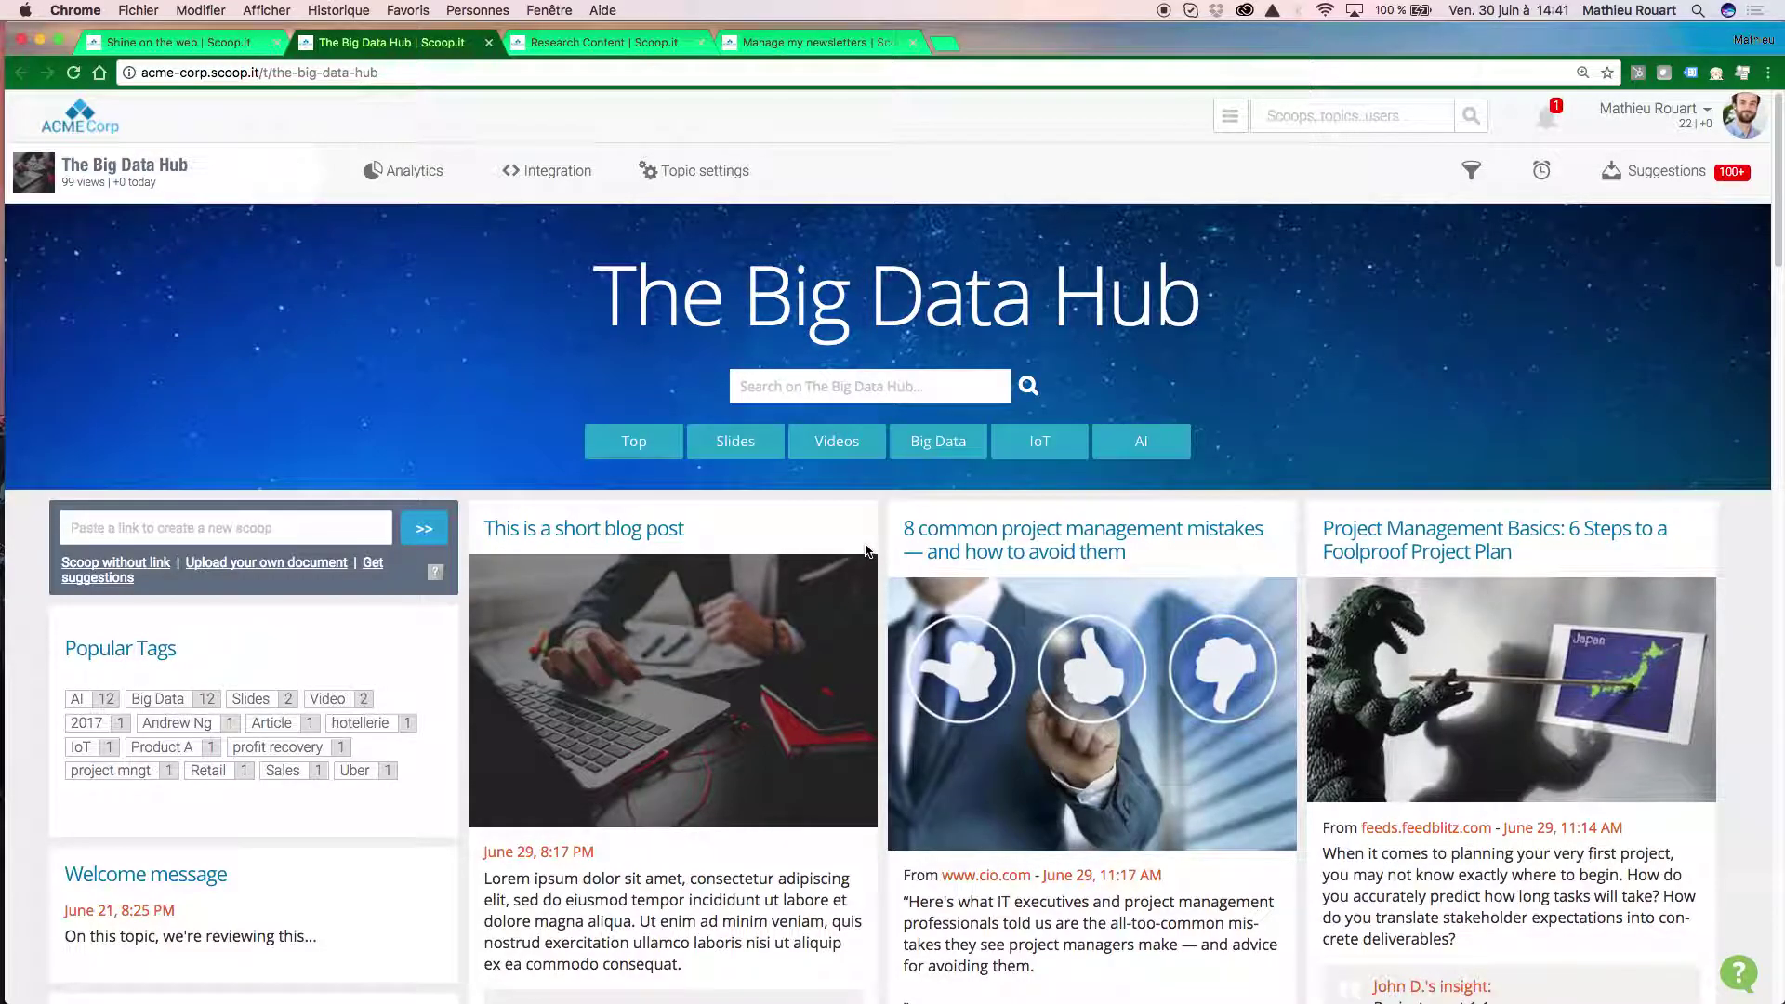
{"action": "mouse_move", "coordinate": [855, 567]}
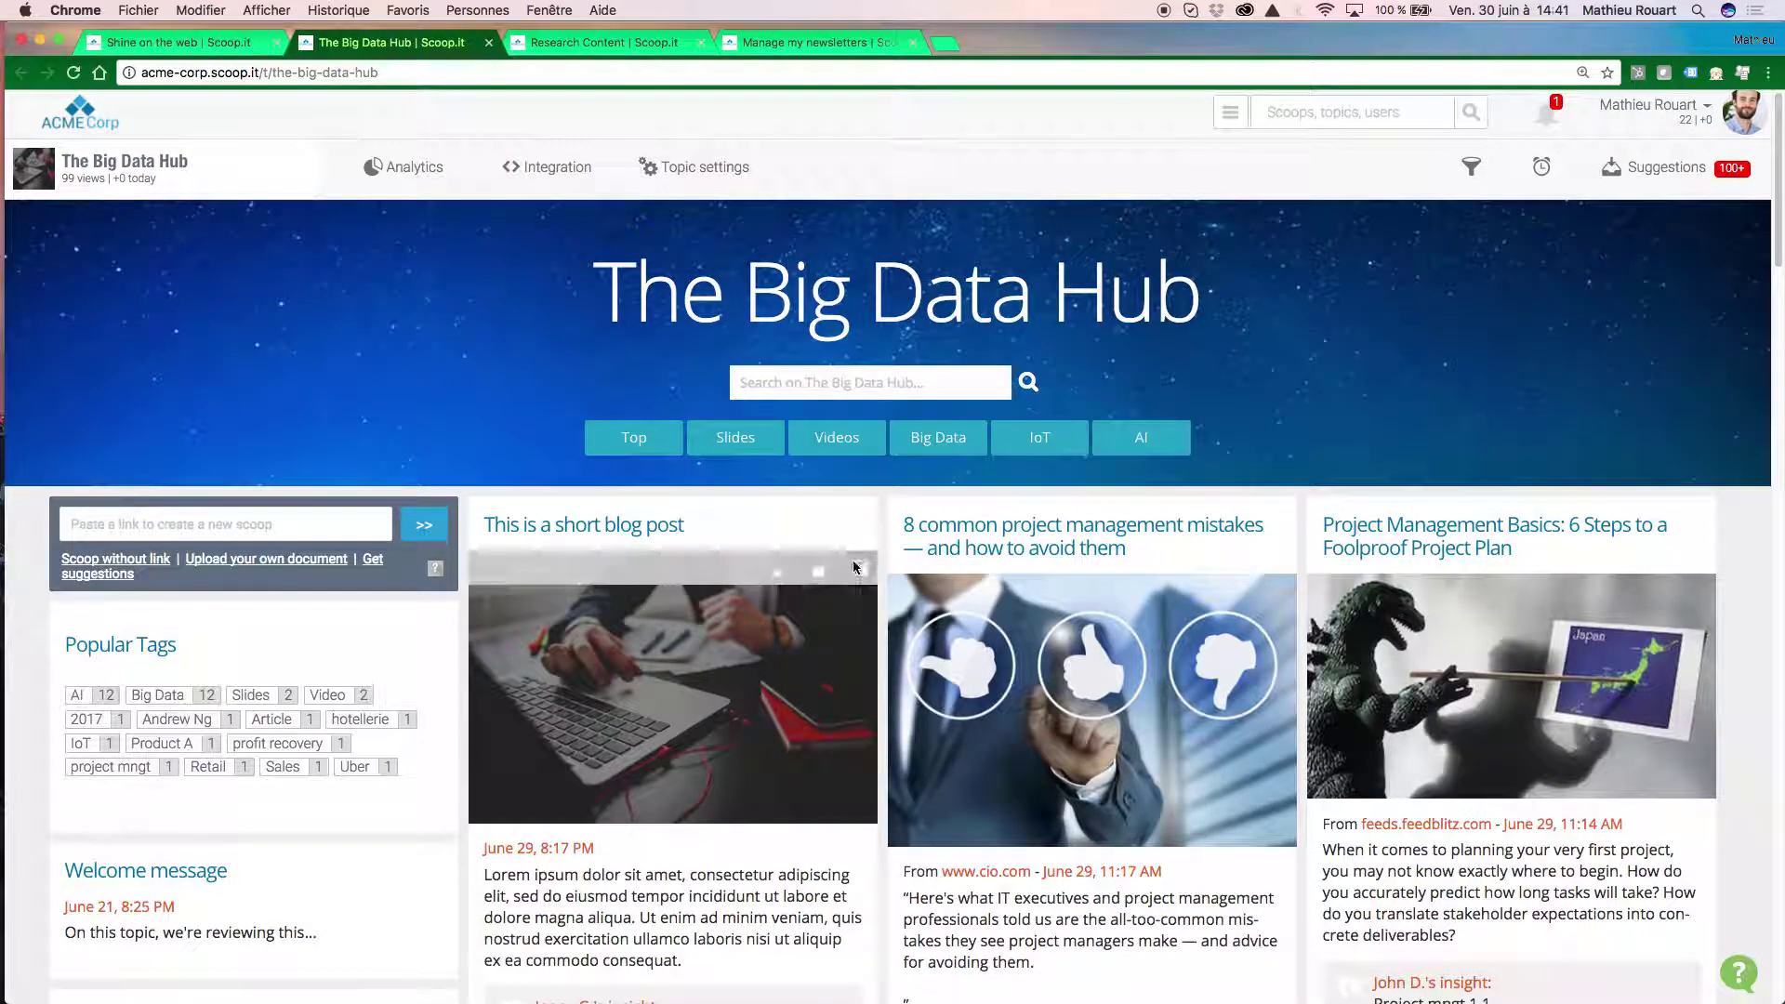
{"action": "scroll", "coordinate": [856, 567], "scroll_direction": "down", "scroll_amount": 2}
{"action": "scroll", "coordinate": [837, 569], "scroll_direction": "up", "scroll_amount": 2}
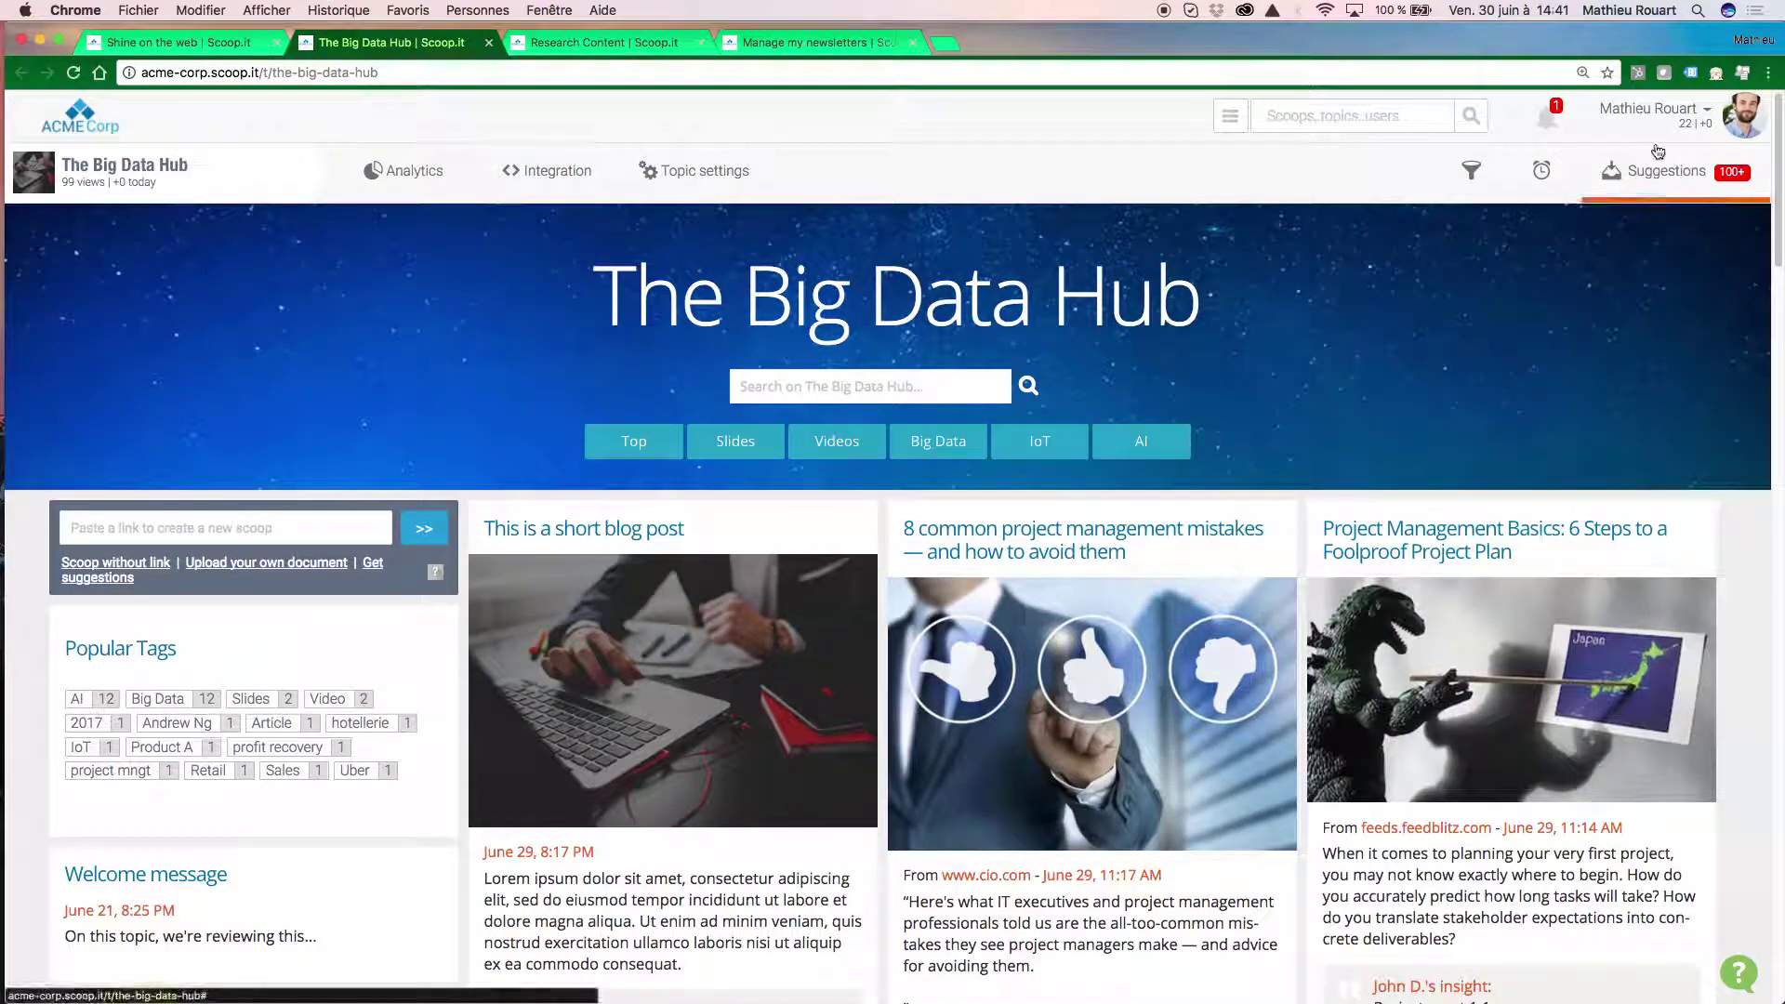
{"action": "left_click", "coordinate": [1711, 111]}
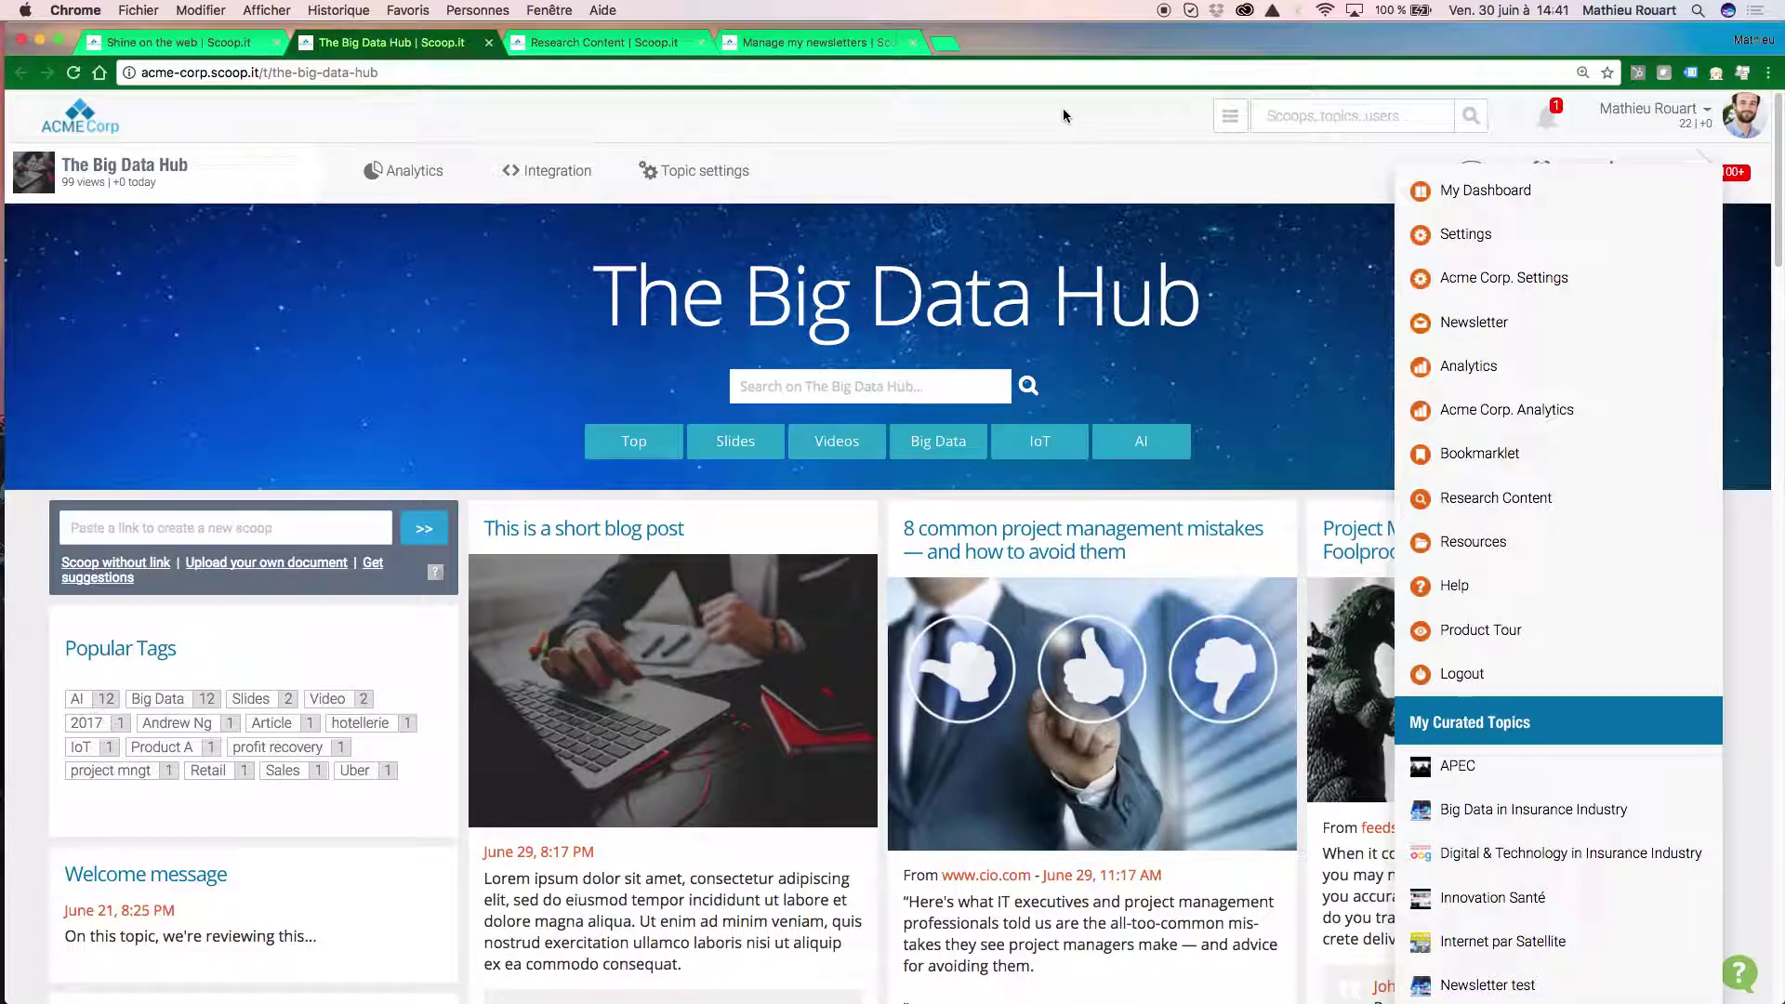
{"action": "left_click", "coordinate": [1299, 545]}
Bring up the file chooser for uploading your own document to the topic, and cancel it.
{"action": "scroll", "coordinate": [1204, 605], "scroll_direction": "down", "scroll_amount": 1}
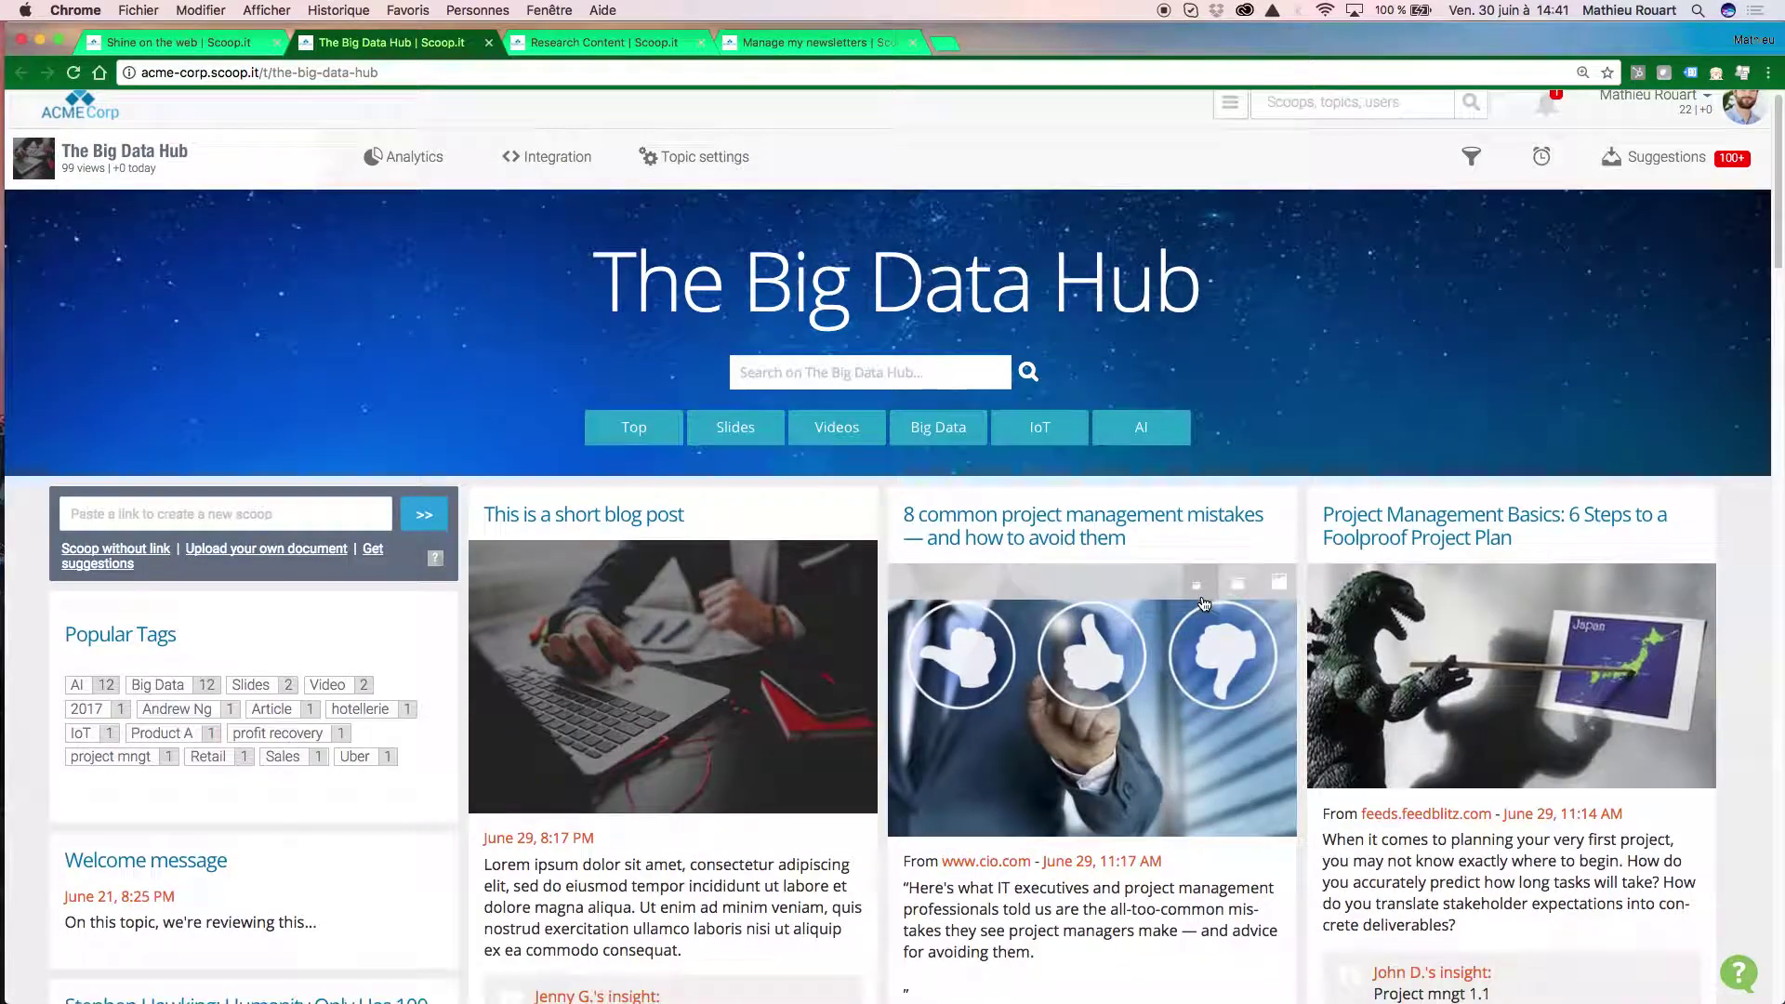
{"action": "left_click", "coordinate": [259, 520]}
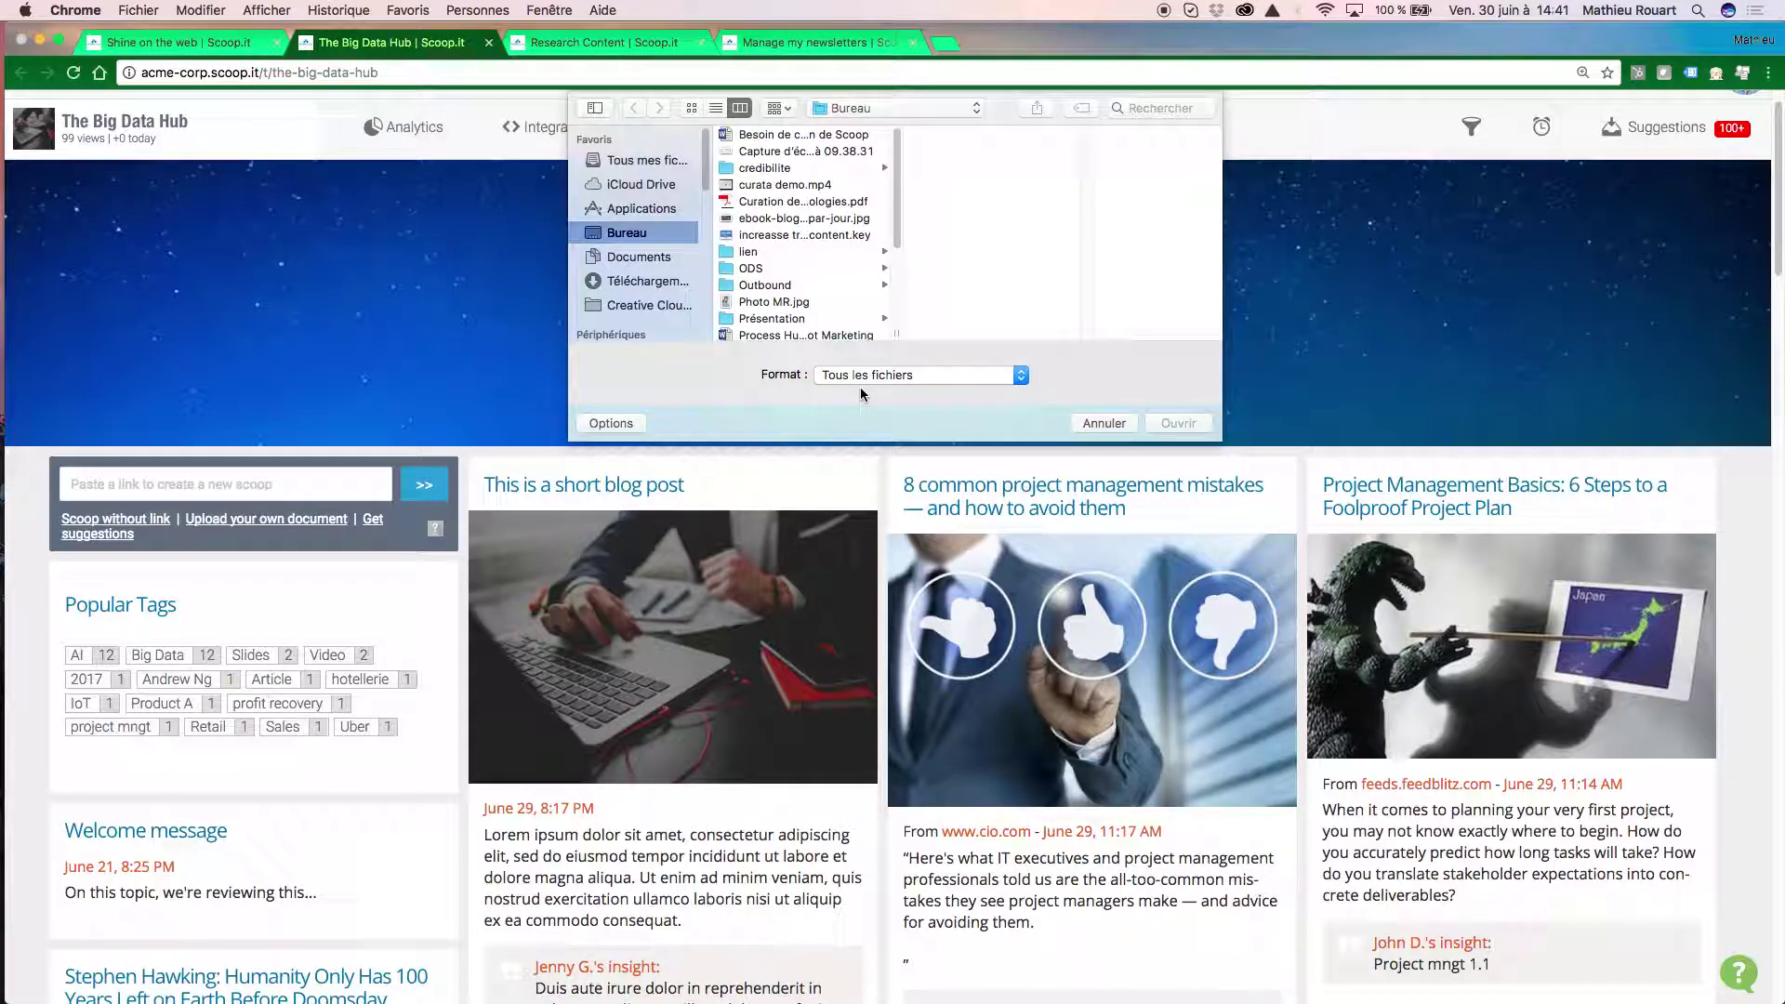
{"action": "left_click", "coordinate": [1105, 423]}
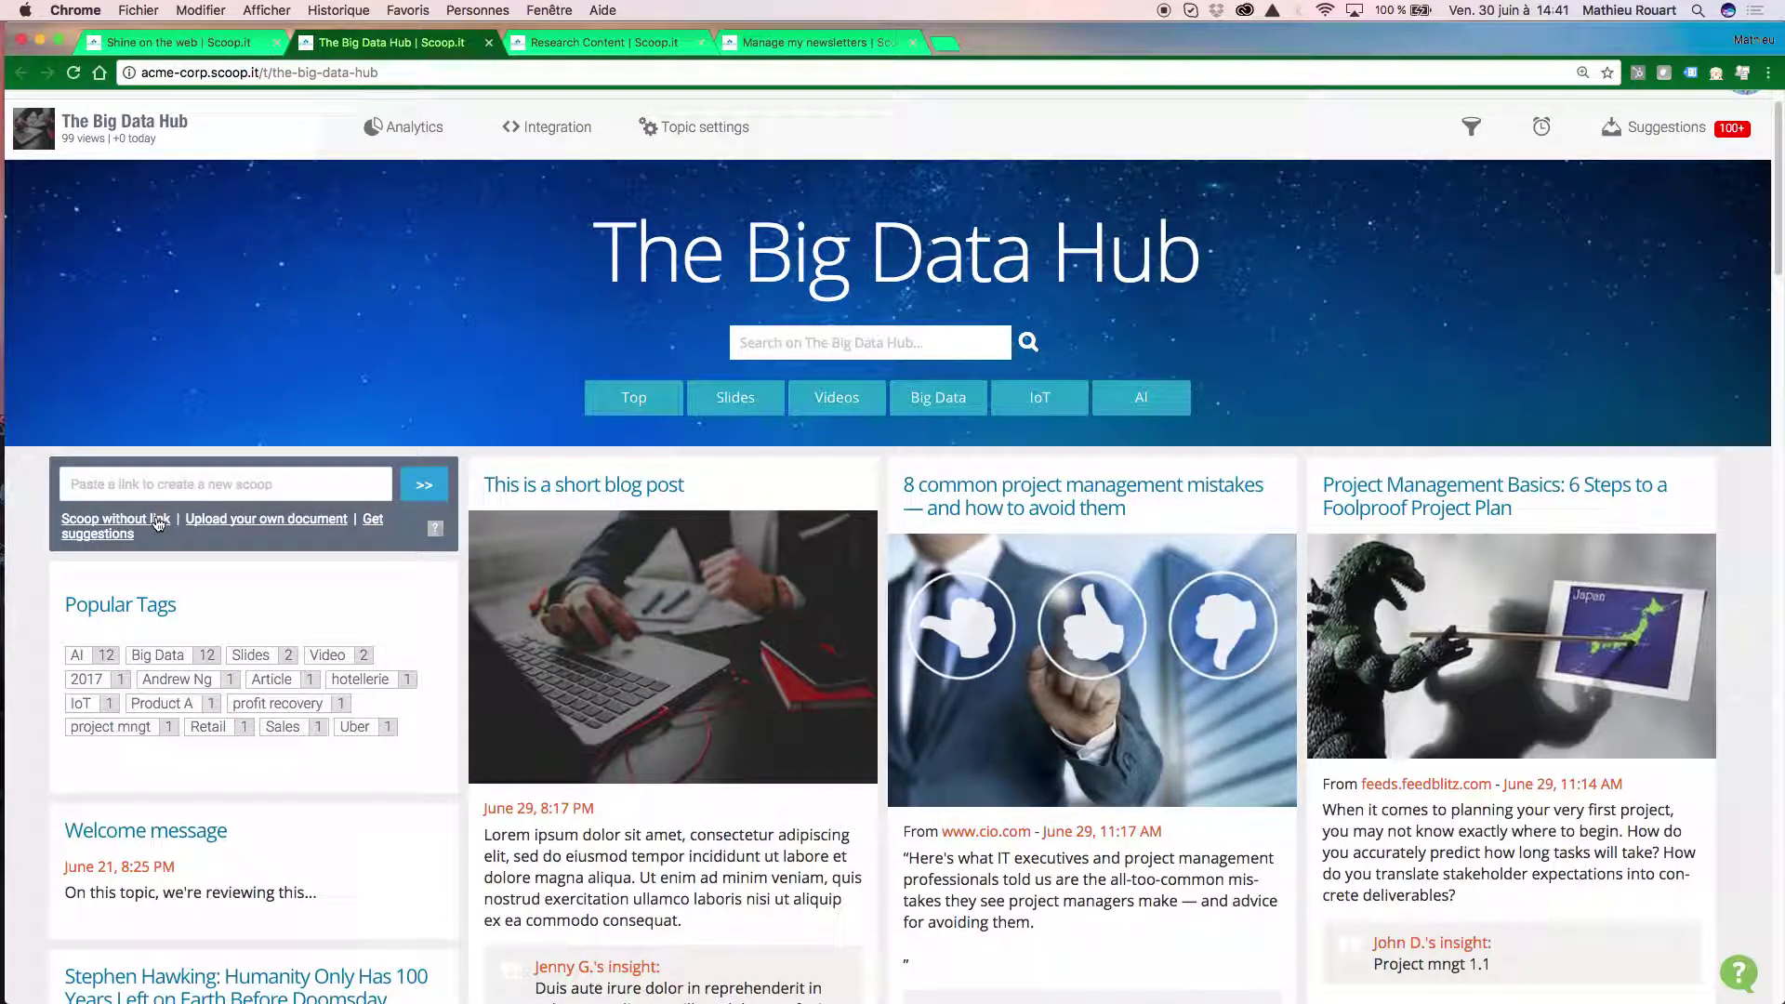
Start a scoop without a link, switch its content to edit mode, and close it without publishing.
{"action": "left_click", "coordinate": [158, 523]}
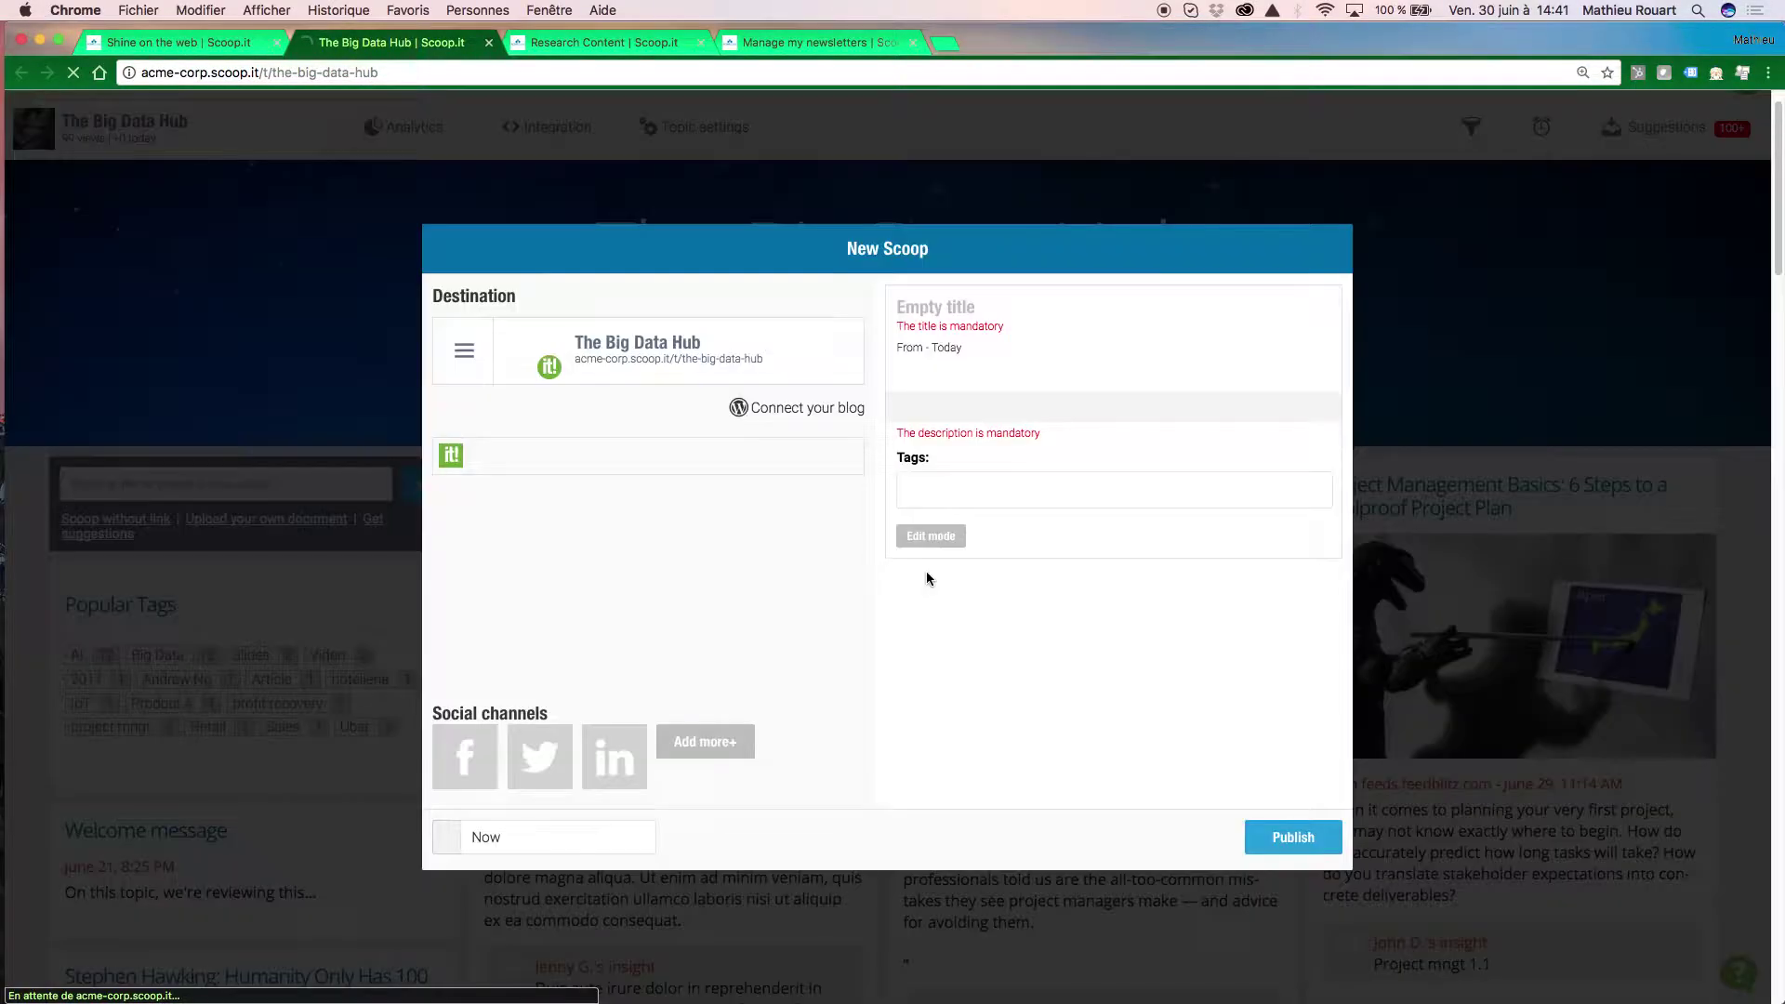
{"action": "left_click", "coordinate": [1001, 304]}
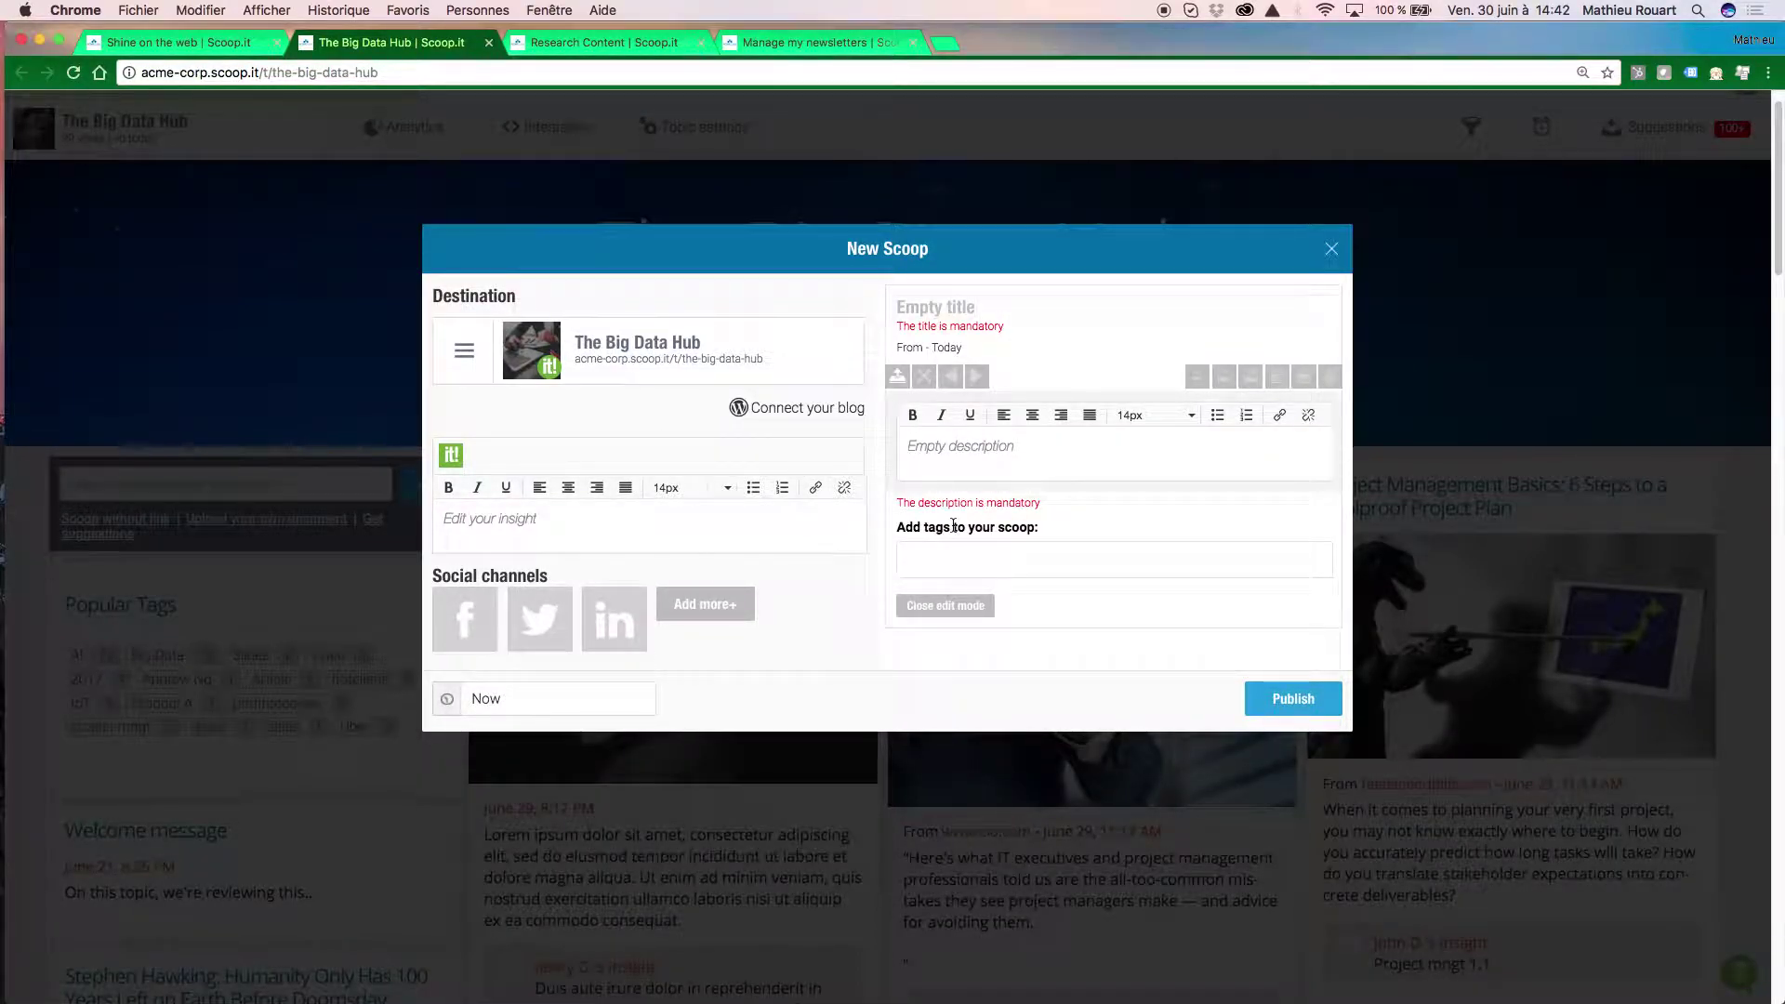
{"action": "left_click", "coordinate": [1332, 249]}
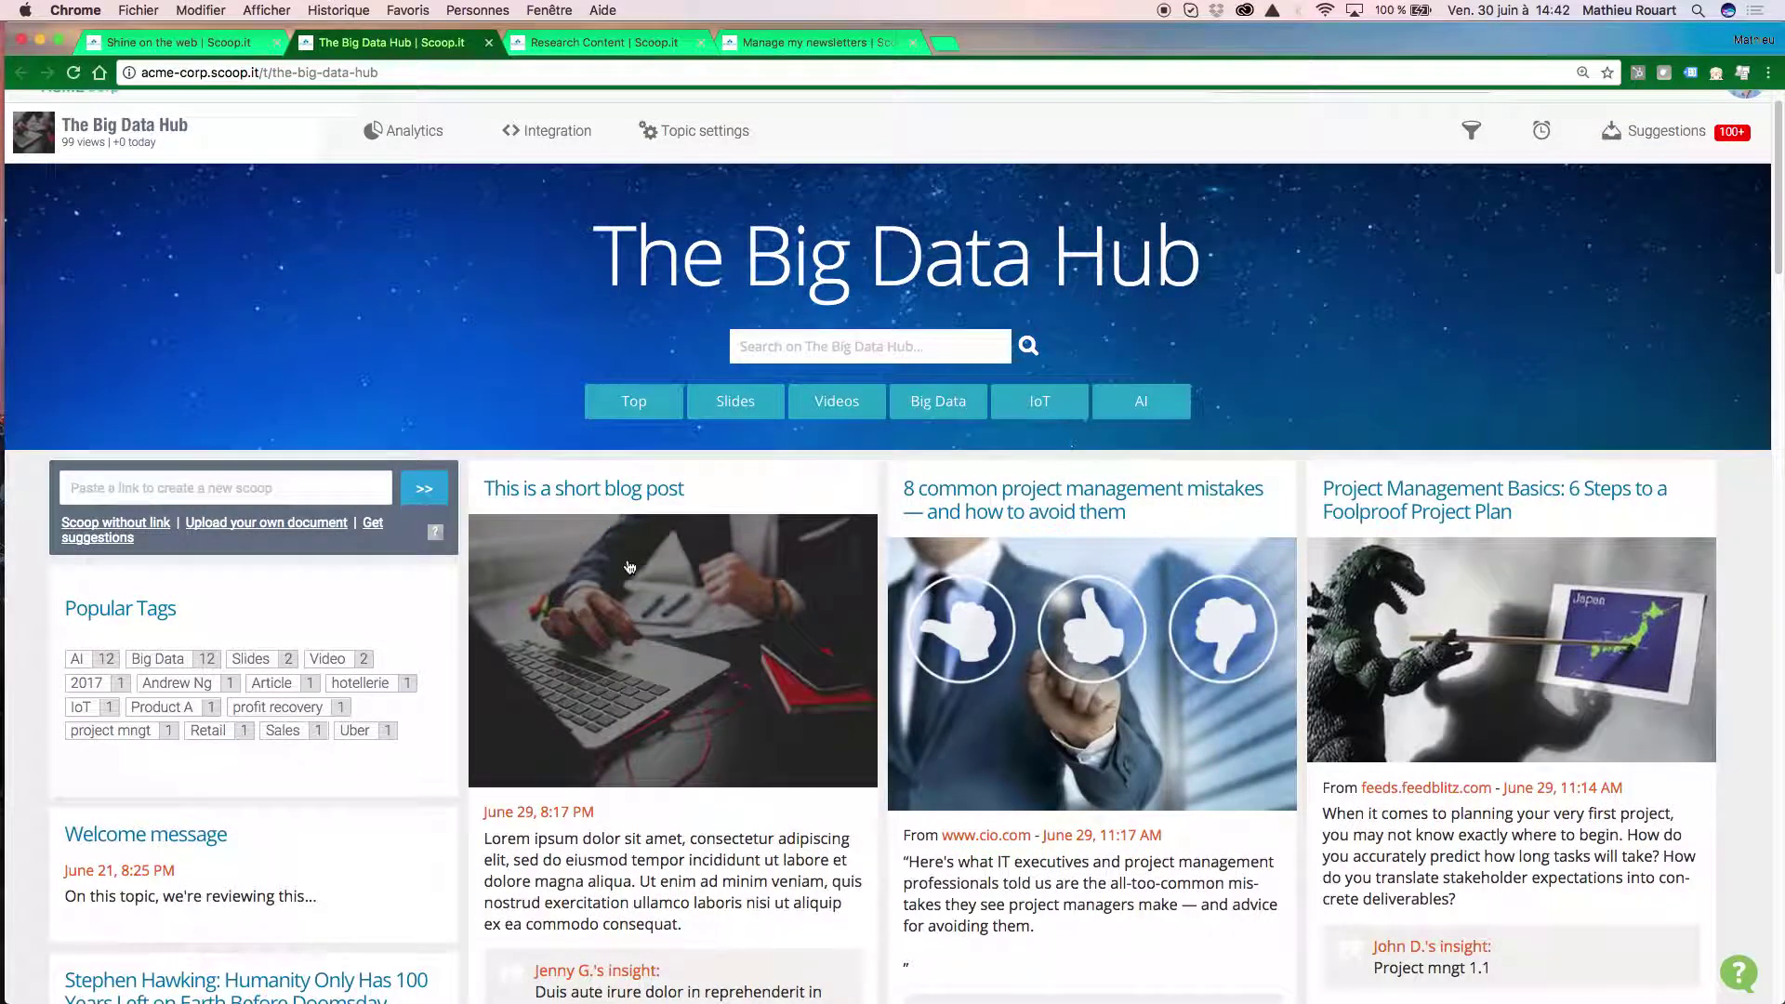
{"action": "mouse_move", "coordinate": [147, 630]}
{"action": "mouse_move", "coordinate": [591, 630]}
{"action": "scroll", "coordinate": [741, 699], "scroll_direction": "down", "scroll_amount": 1}
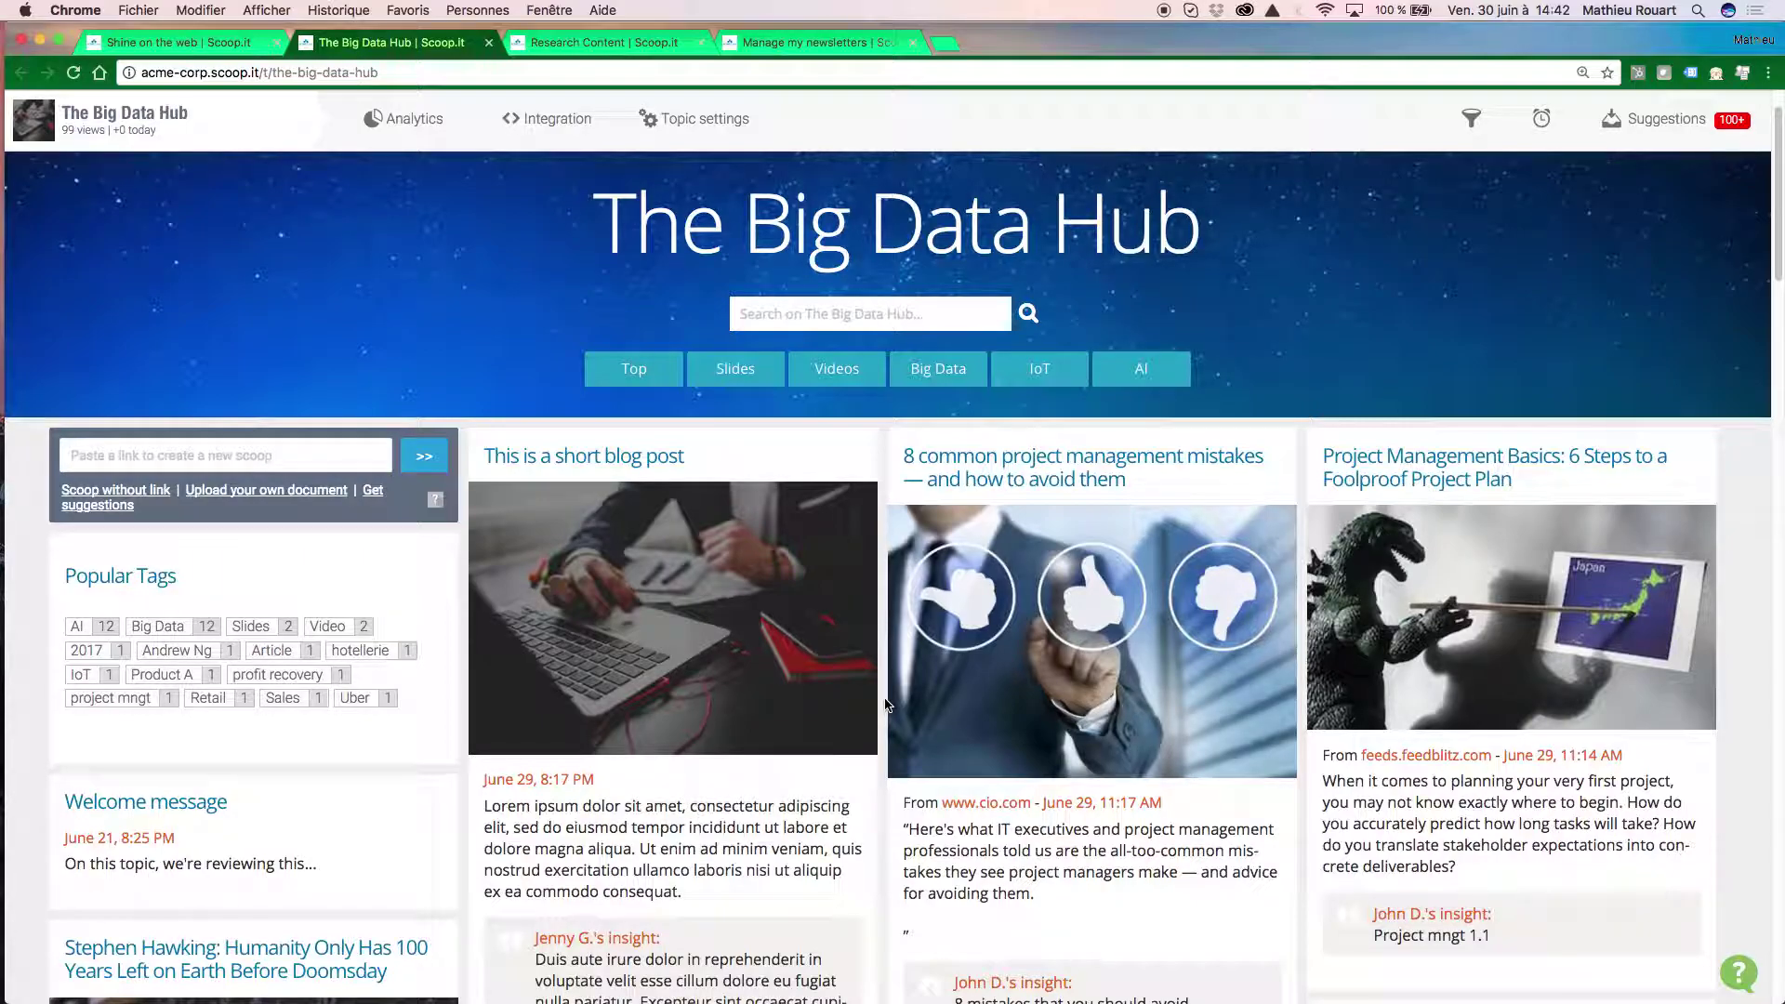
{"action": "mouse_move", "coordinate": [874, 704]}
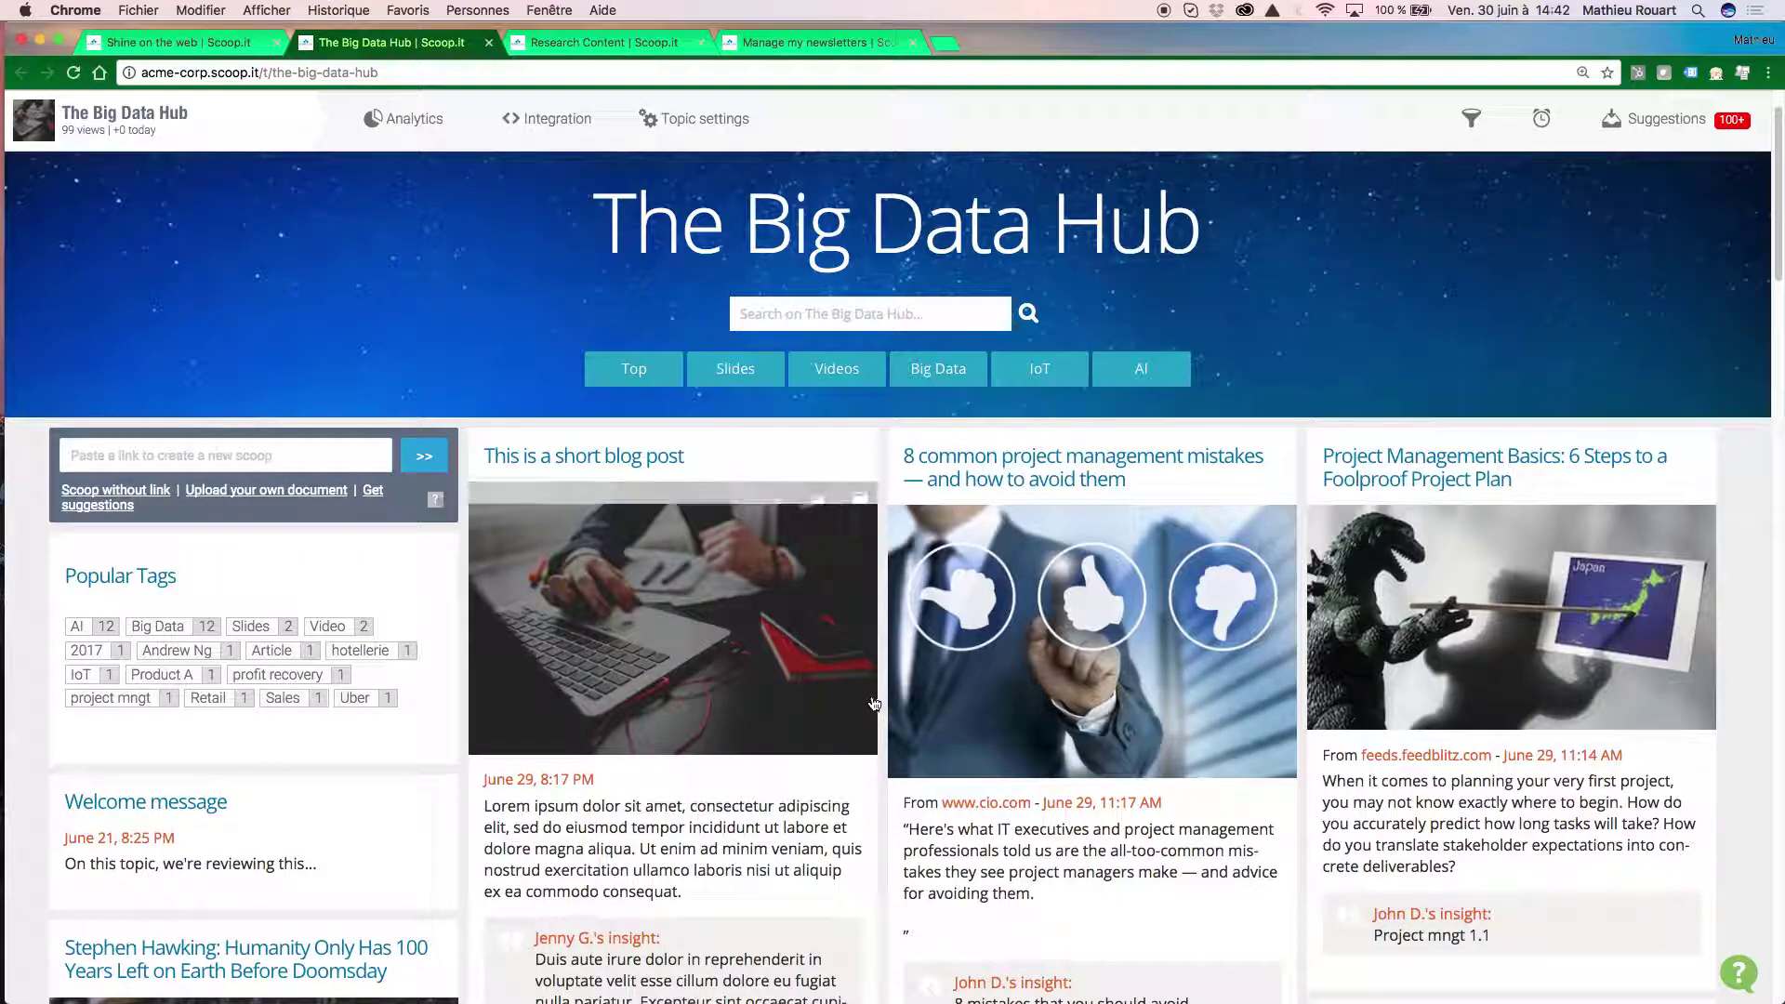
Open the newsletter management page from the account options.
{"action": "scroll", "coordinate": [830, 705], "scroll_direction": "up", "scroll_amount": 1}
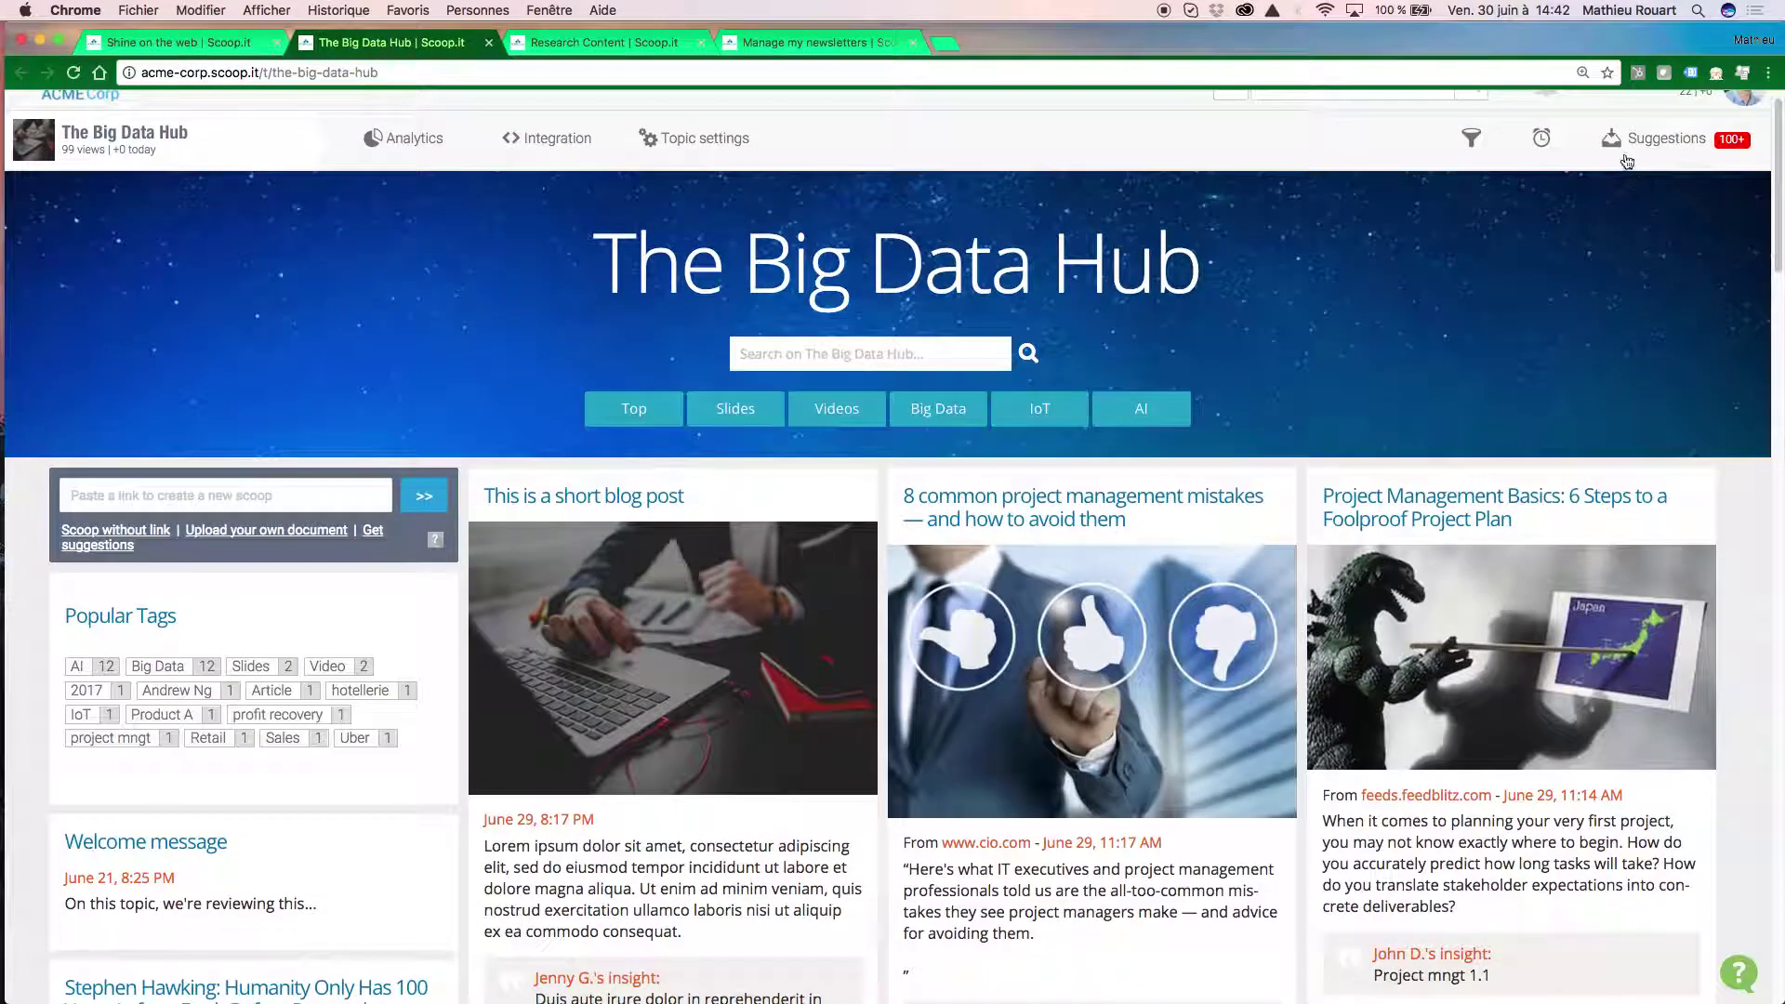
{"action": "scroll", "coordinate": [1716, 232], "scroll_direction": "up", "scroll_amount": 2}
{"action": "left_click", "coordinate": [1711, 112]}
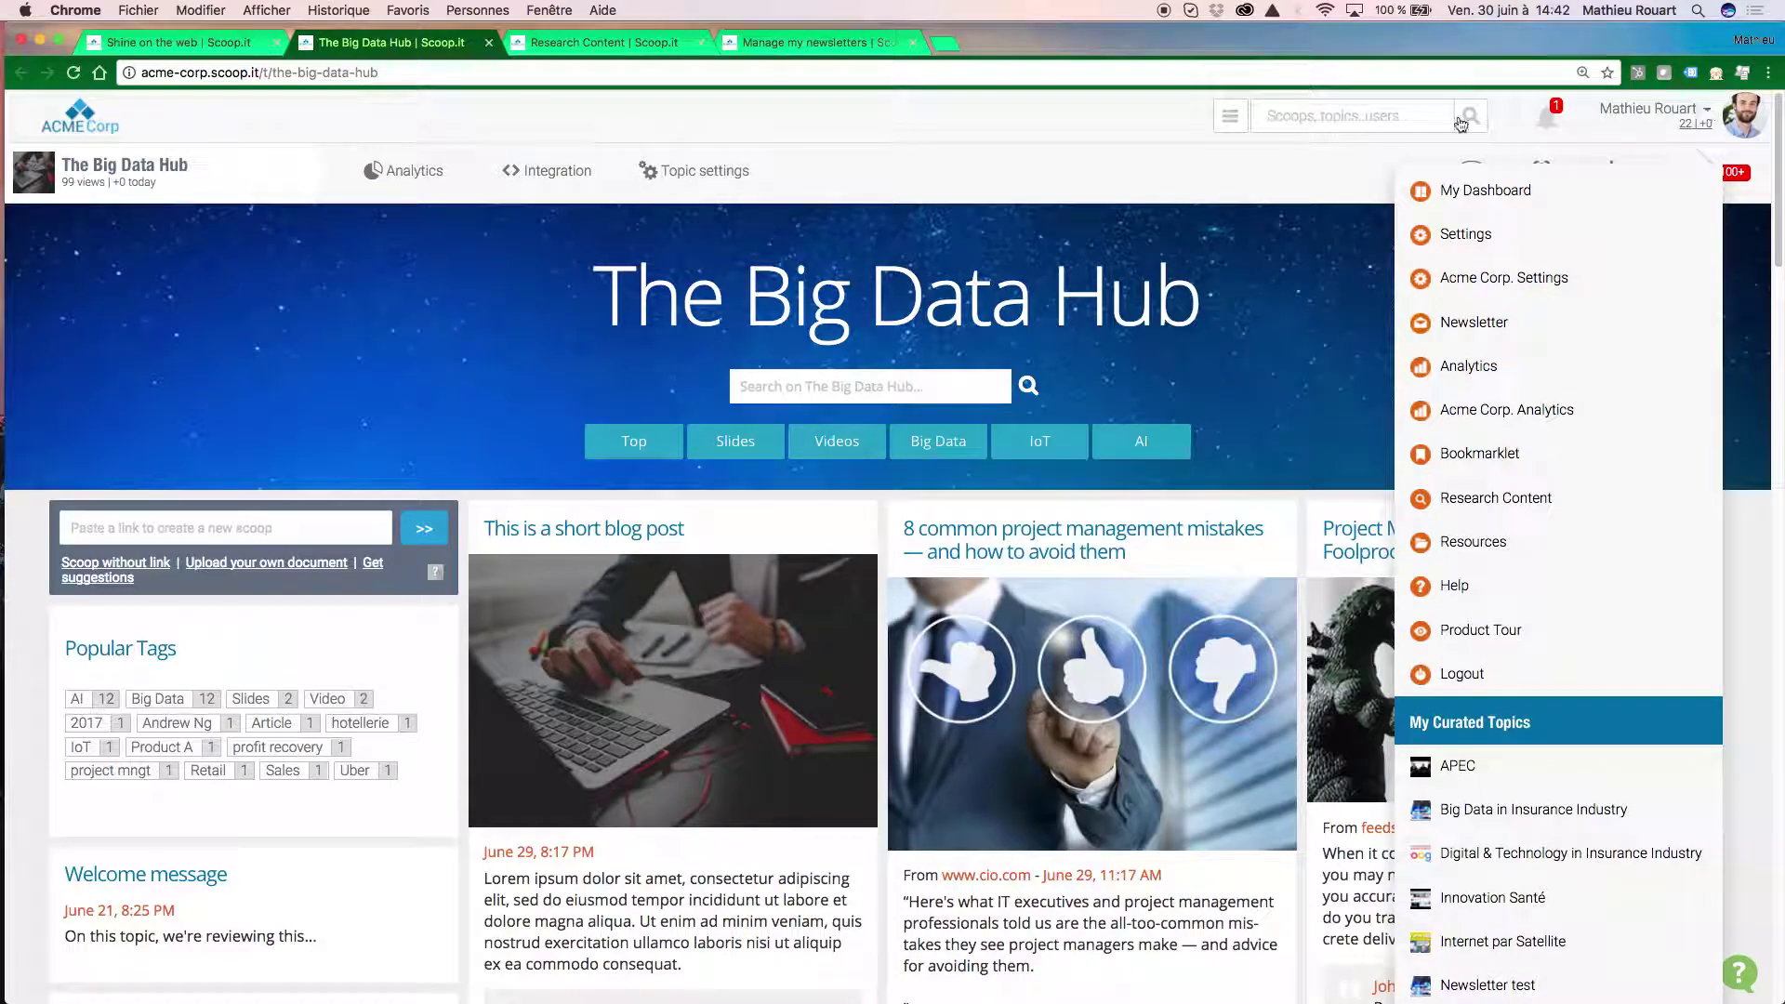
{"action": "left_click", "coordinate": [1488, 326]}
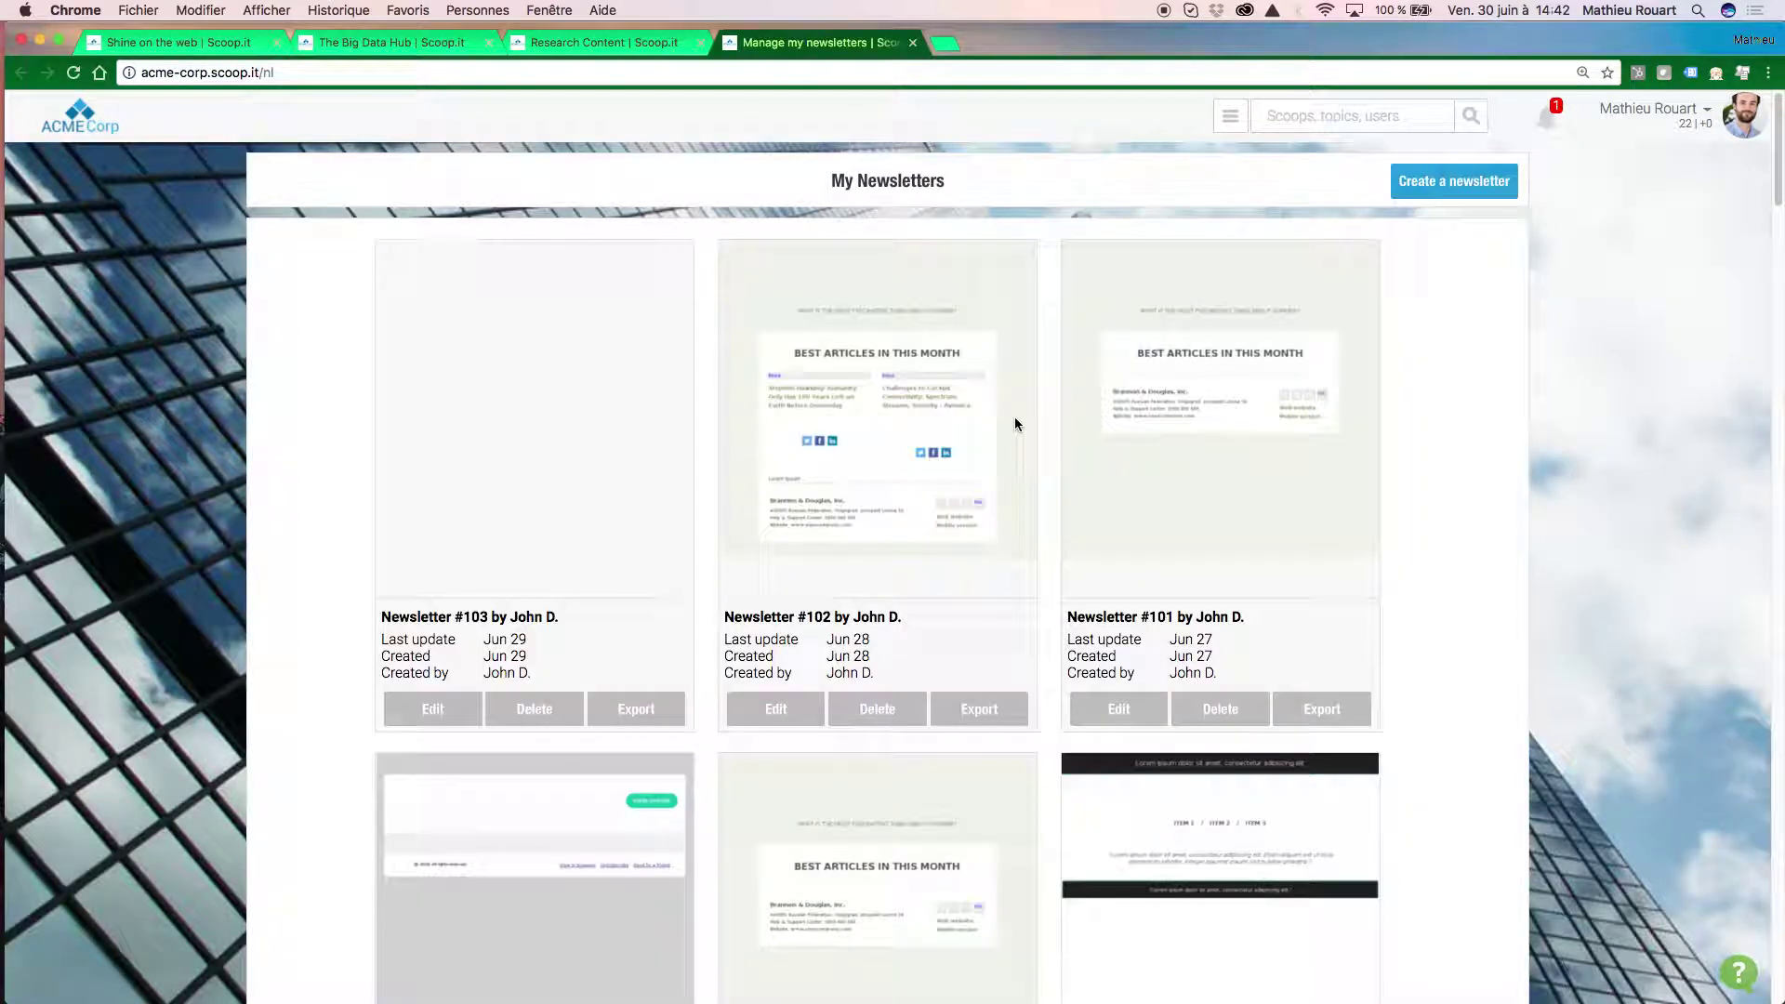
Create a newsletter from the template with the blue date banner and add the post "8 common project management mistakes — and how to avoid them".
{"action": "left_click", "coordinate": [1454, 182]}
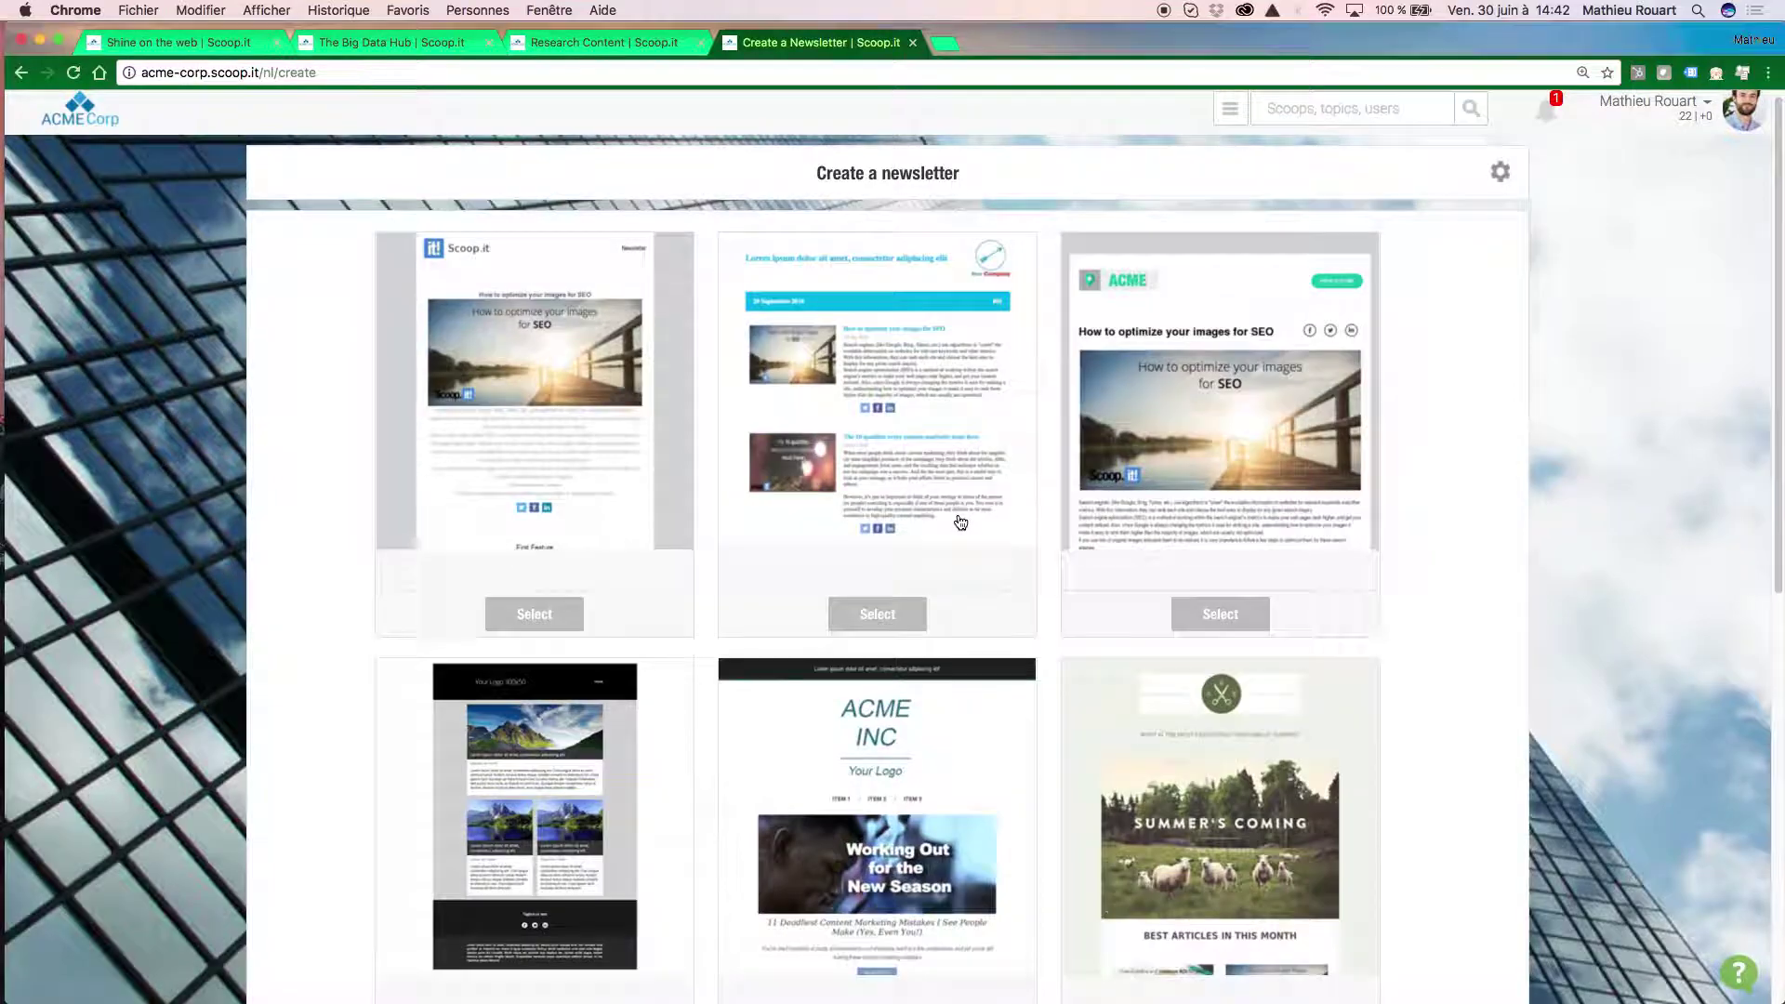
{"action": "left_click", "coordinate": [868, 617]}
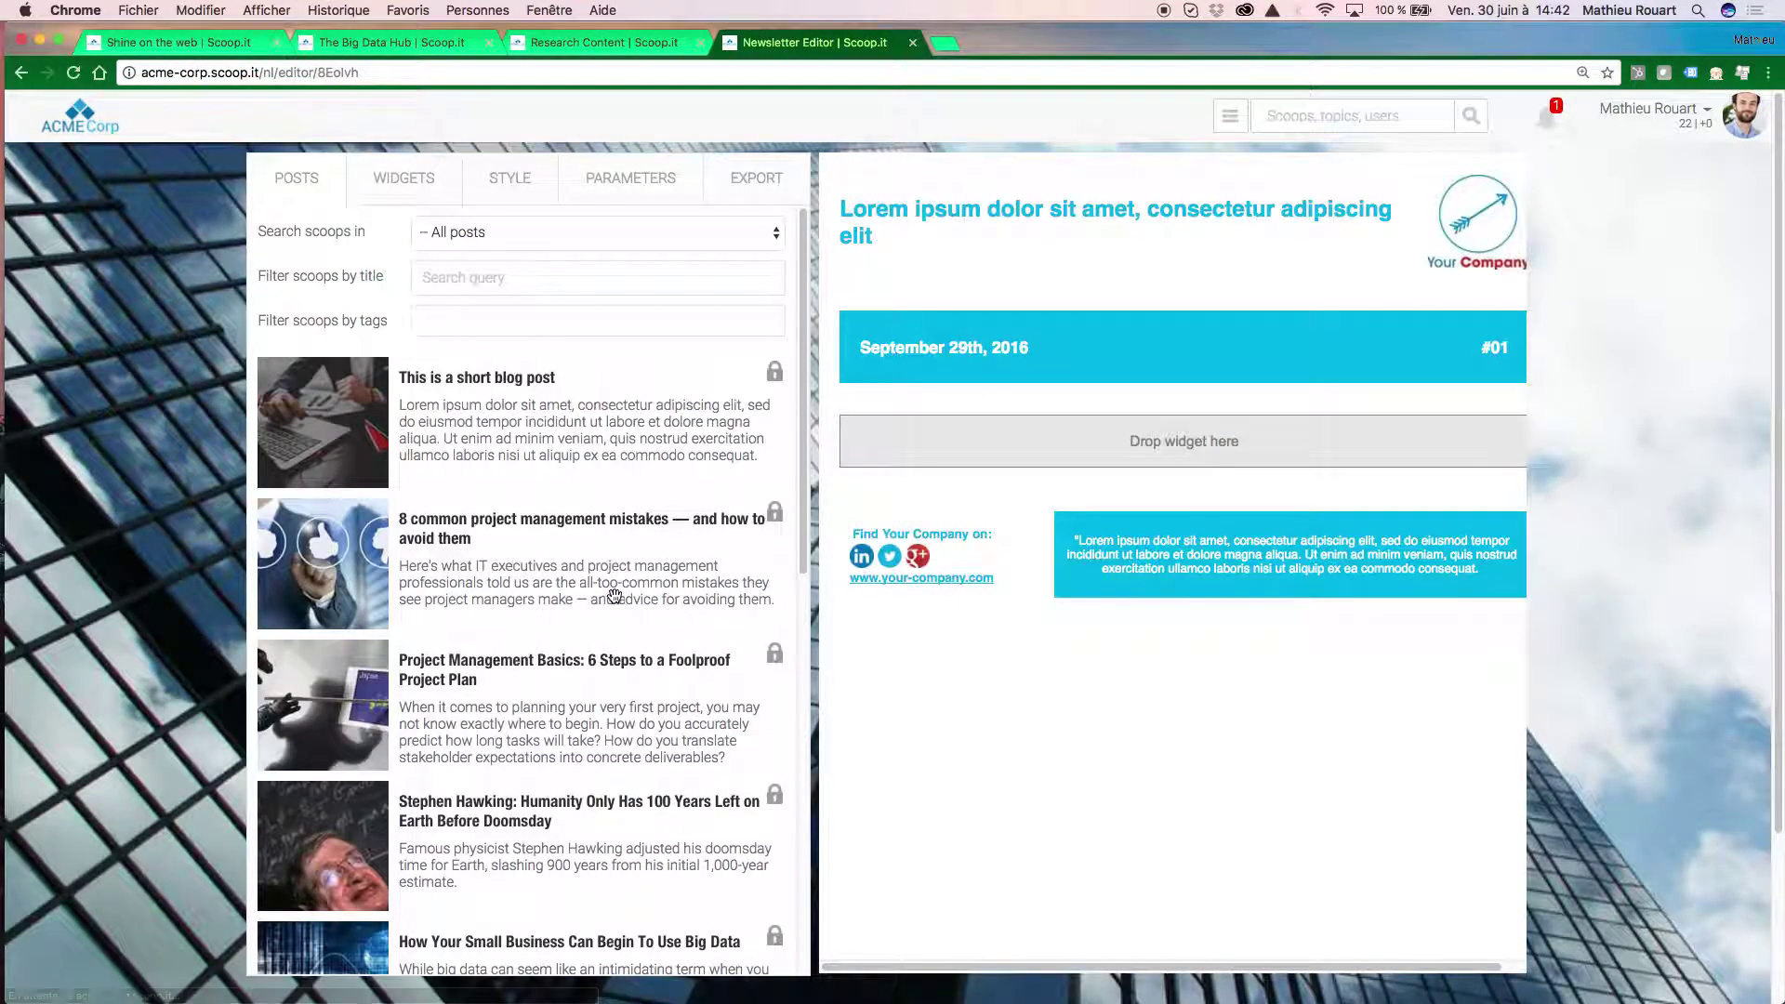
{"action": "left_click_drag", "start_coordinate": [527, 543], "coordinate": [872, 449]}
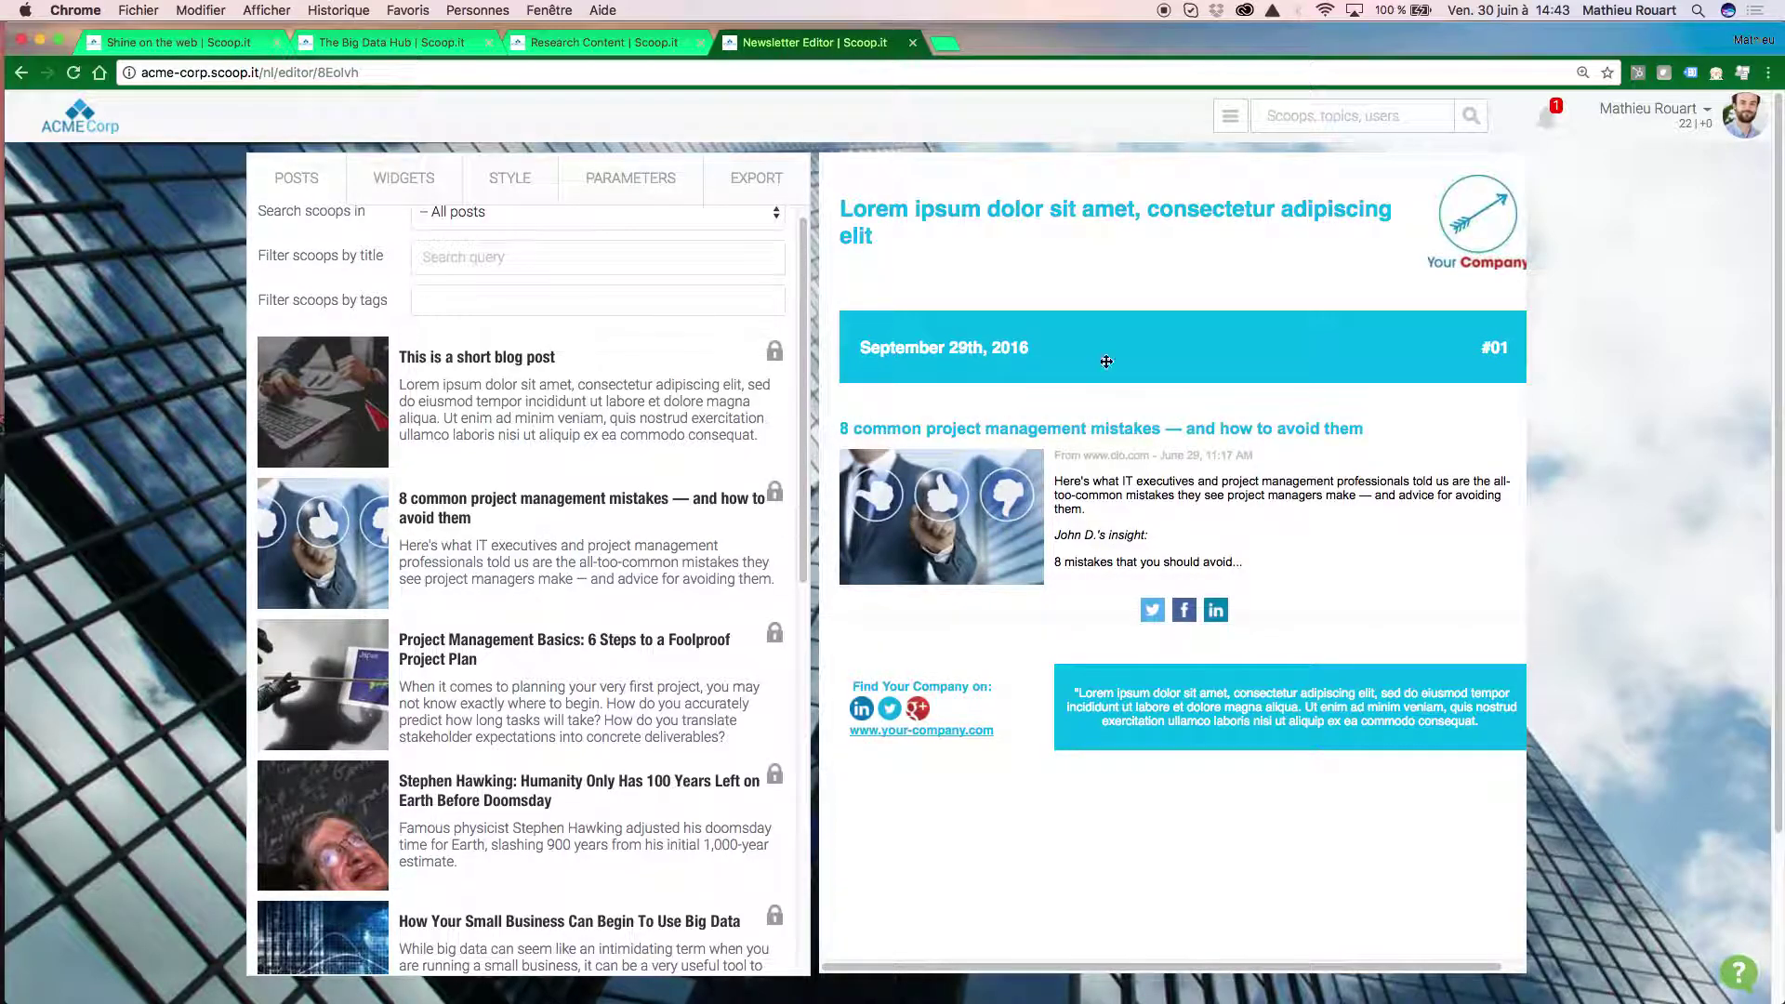
Leave the newsletter editor for The Big Data Hub topic page and look over its posts and their action options.
{"action": "left_click", "coordinate": [1709, 112]}
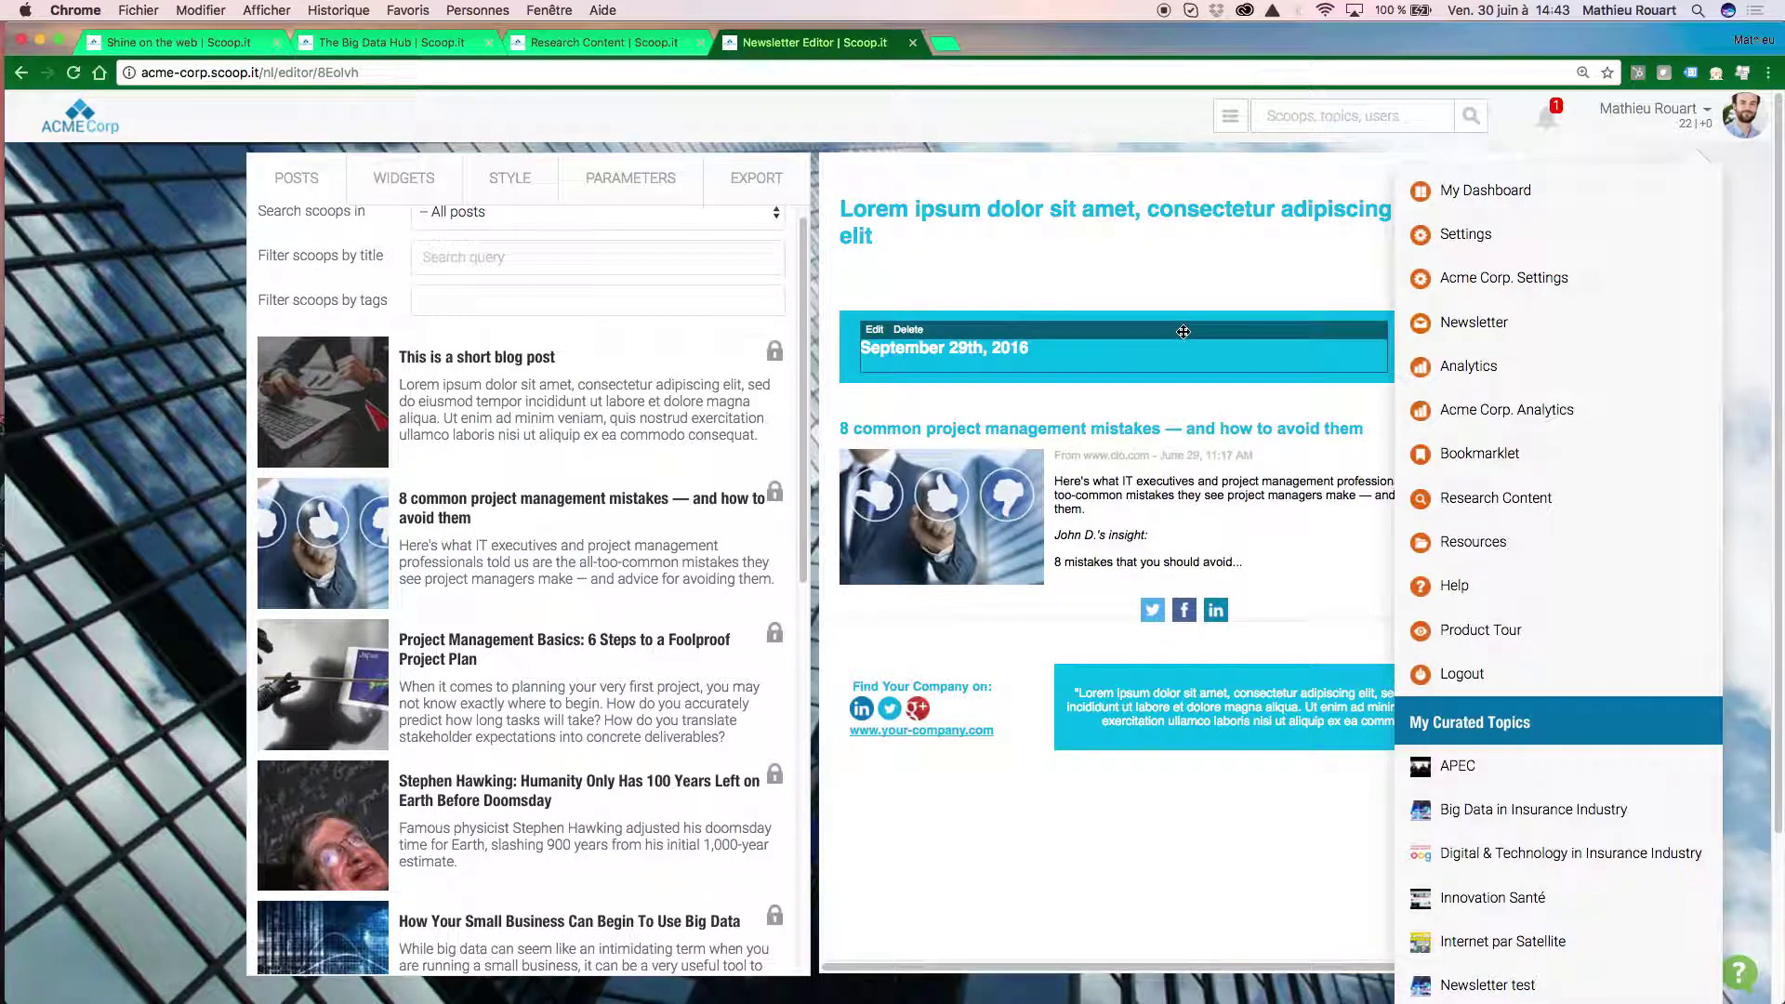
{"action": "left_click", "coordinate": [426, 44]}
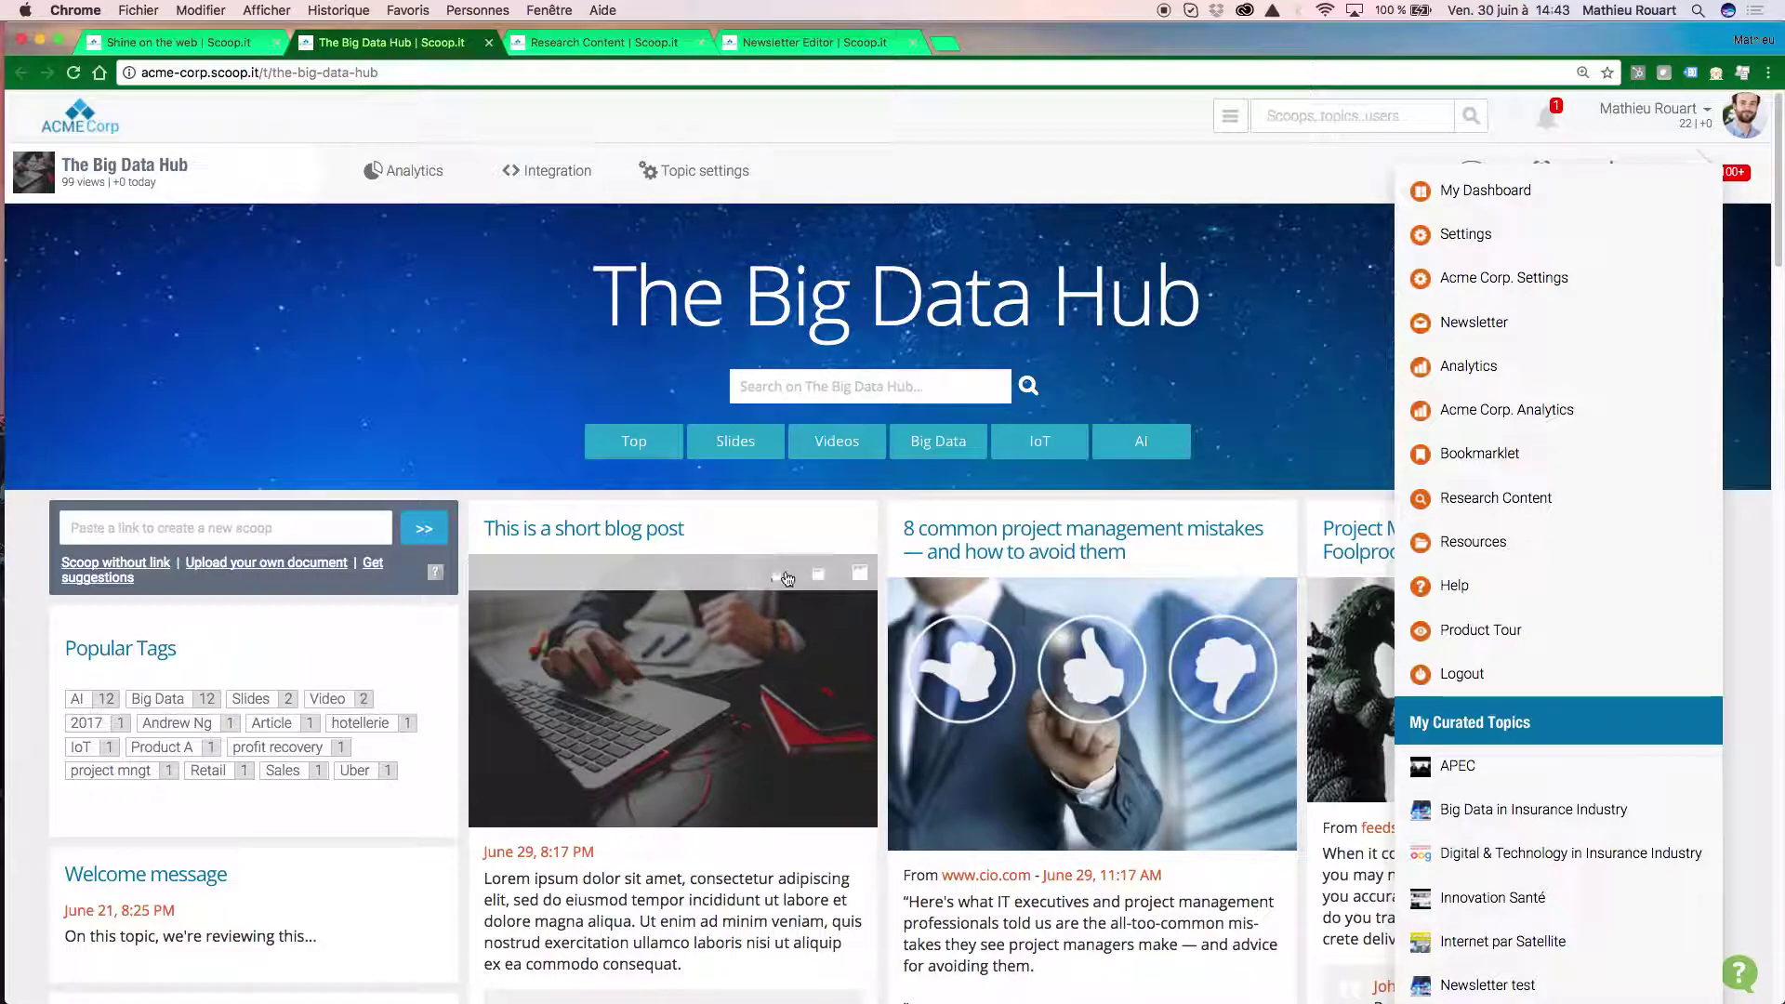
{"action": "left_click", "coordinate": [881, 535]}
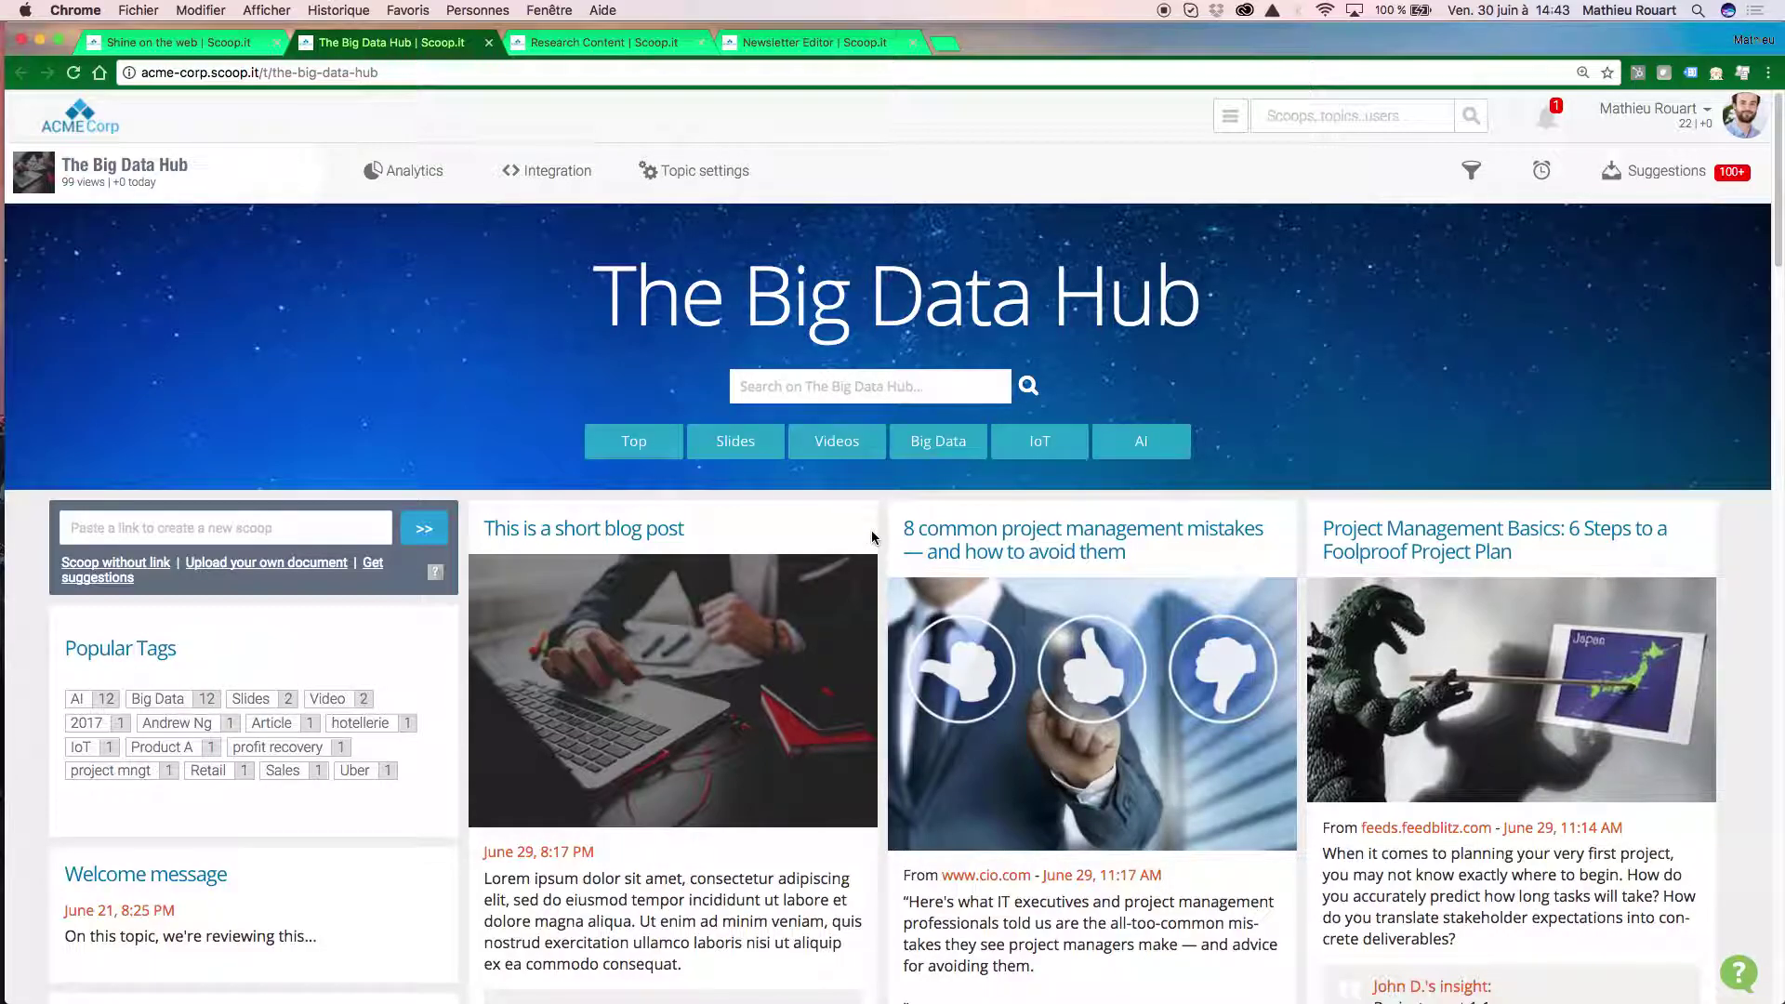
{"action": "scroll", "coordinate": [885, 563], "scroll_direction": "down", "scroll_amount": 2}
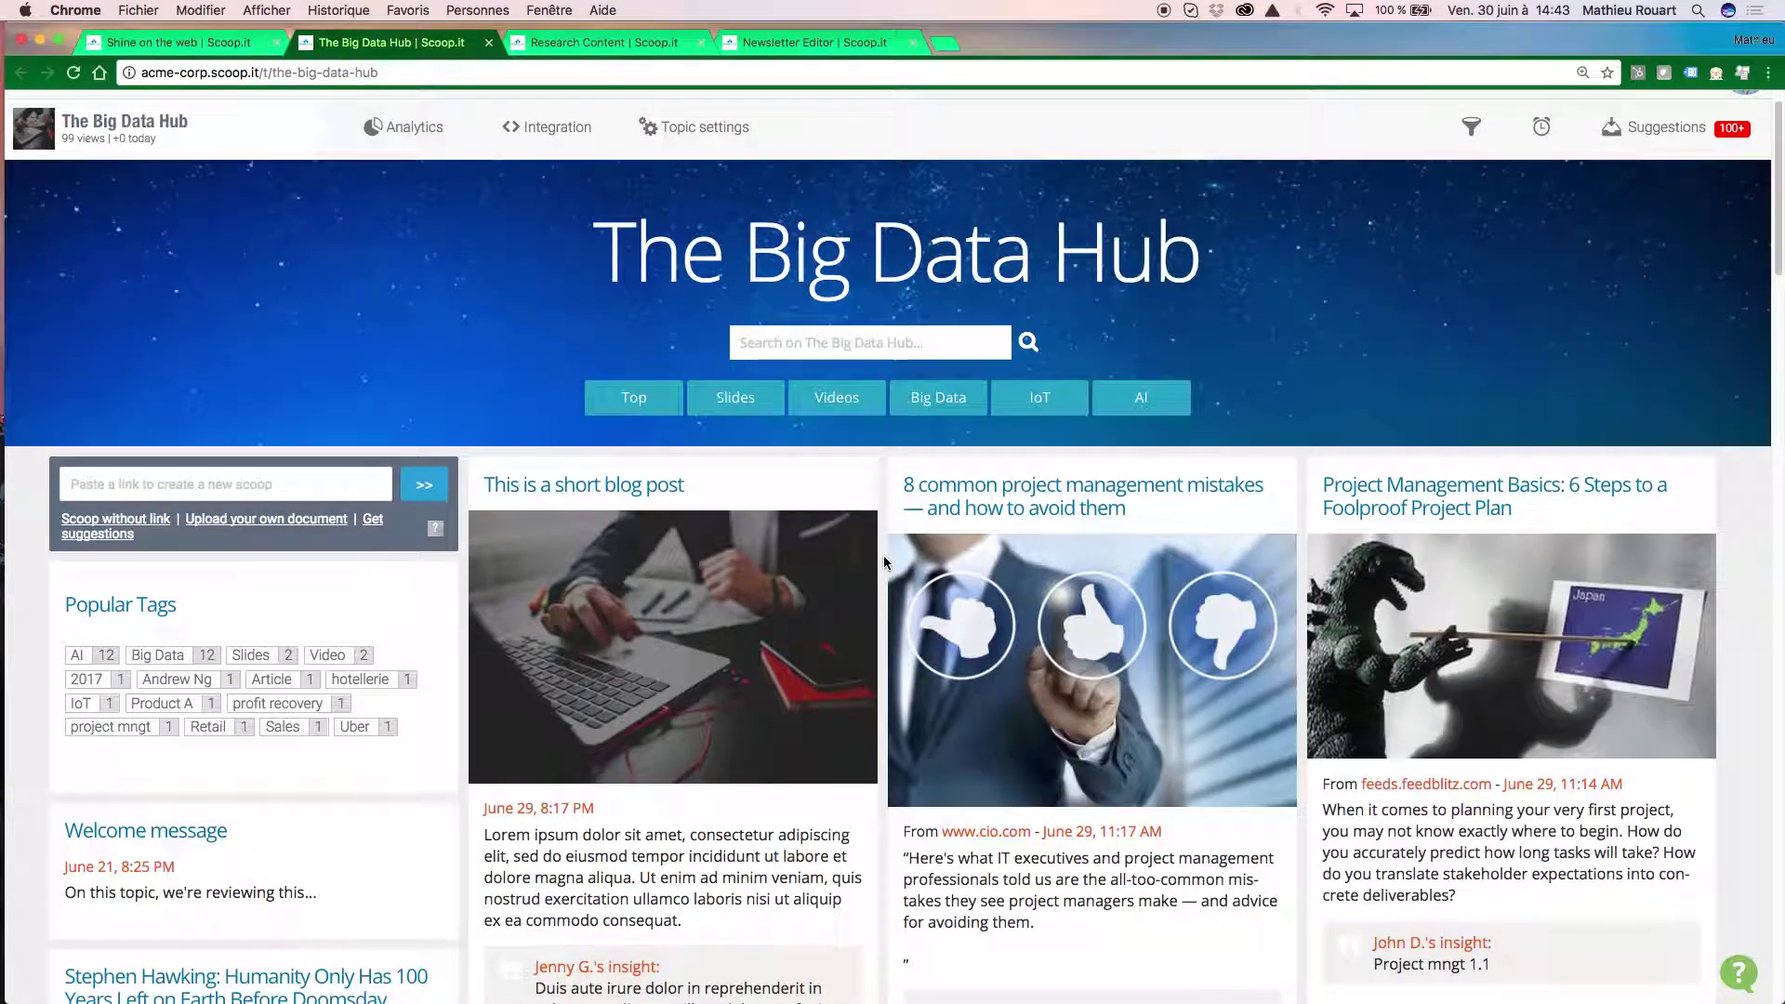
{"action": "scroll", "coordinate": [885, 563], "scroll_direction": "down", "scroll_amount": 8}
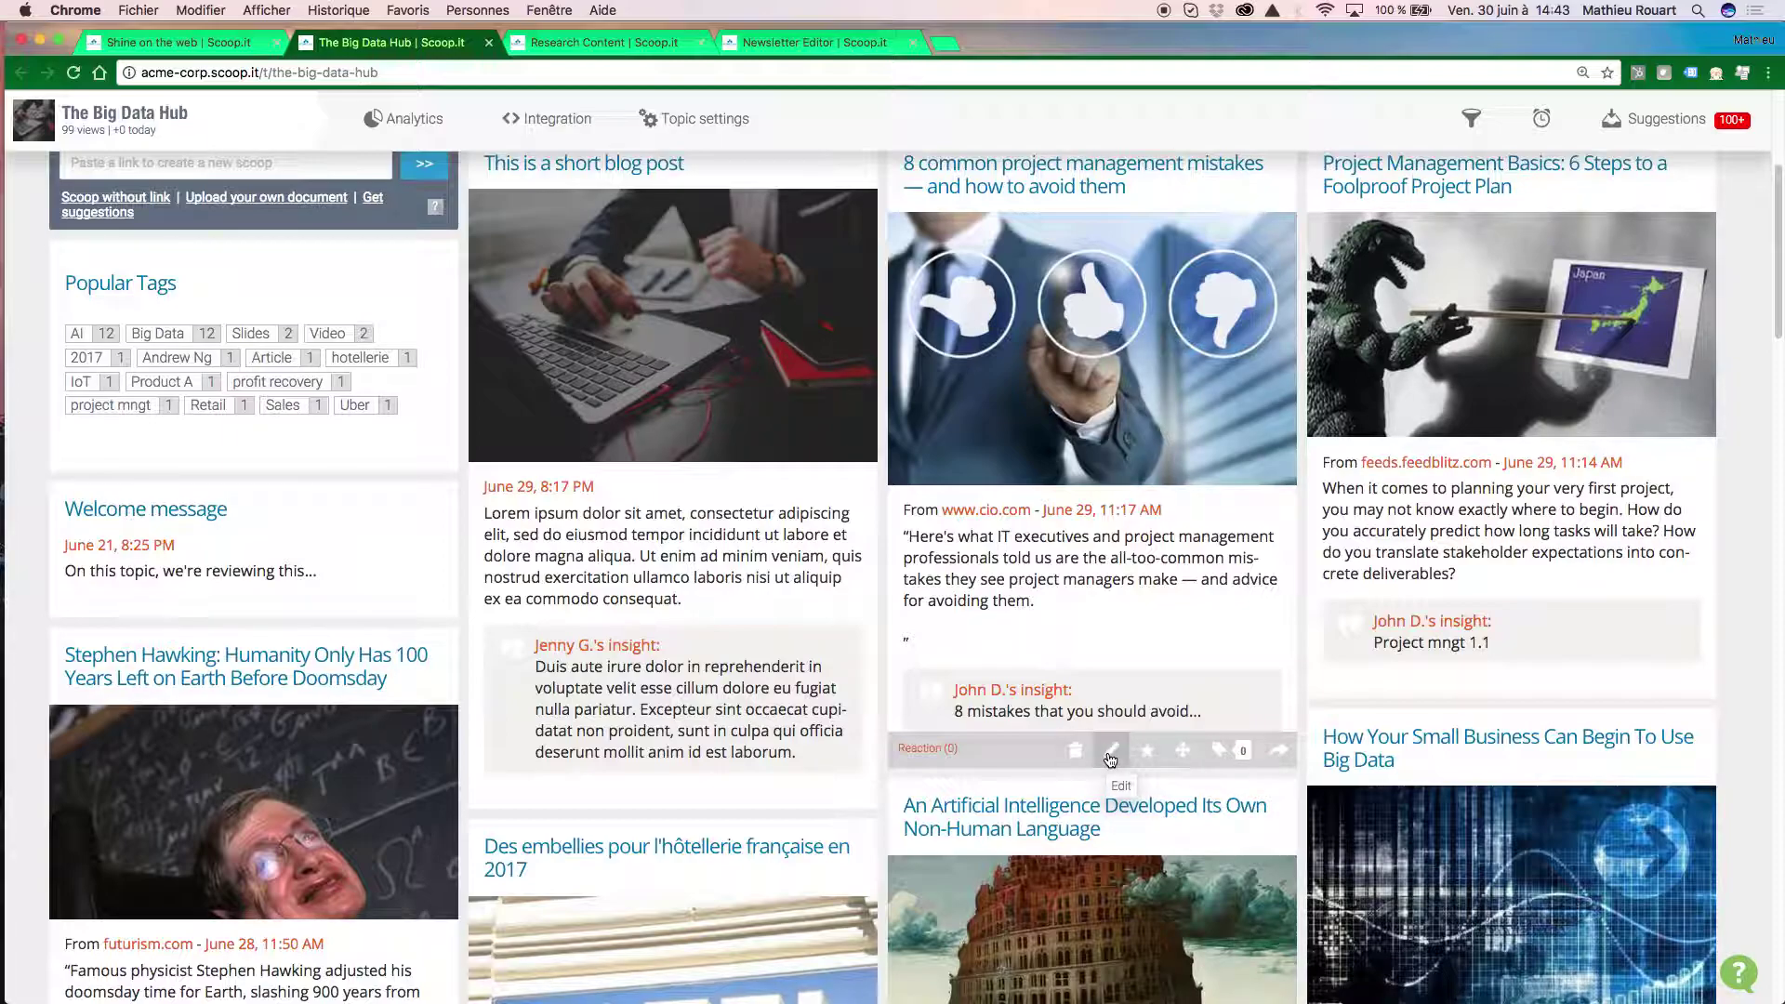
{"action": "scroll", "coordinate": [1000, 757], "scroll_direction": "up", "scroll_amount": 7}
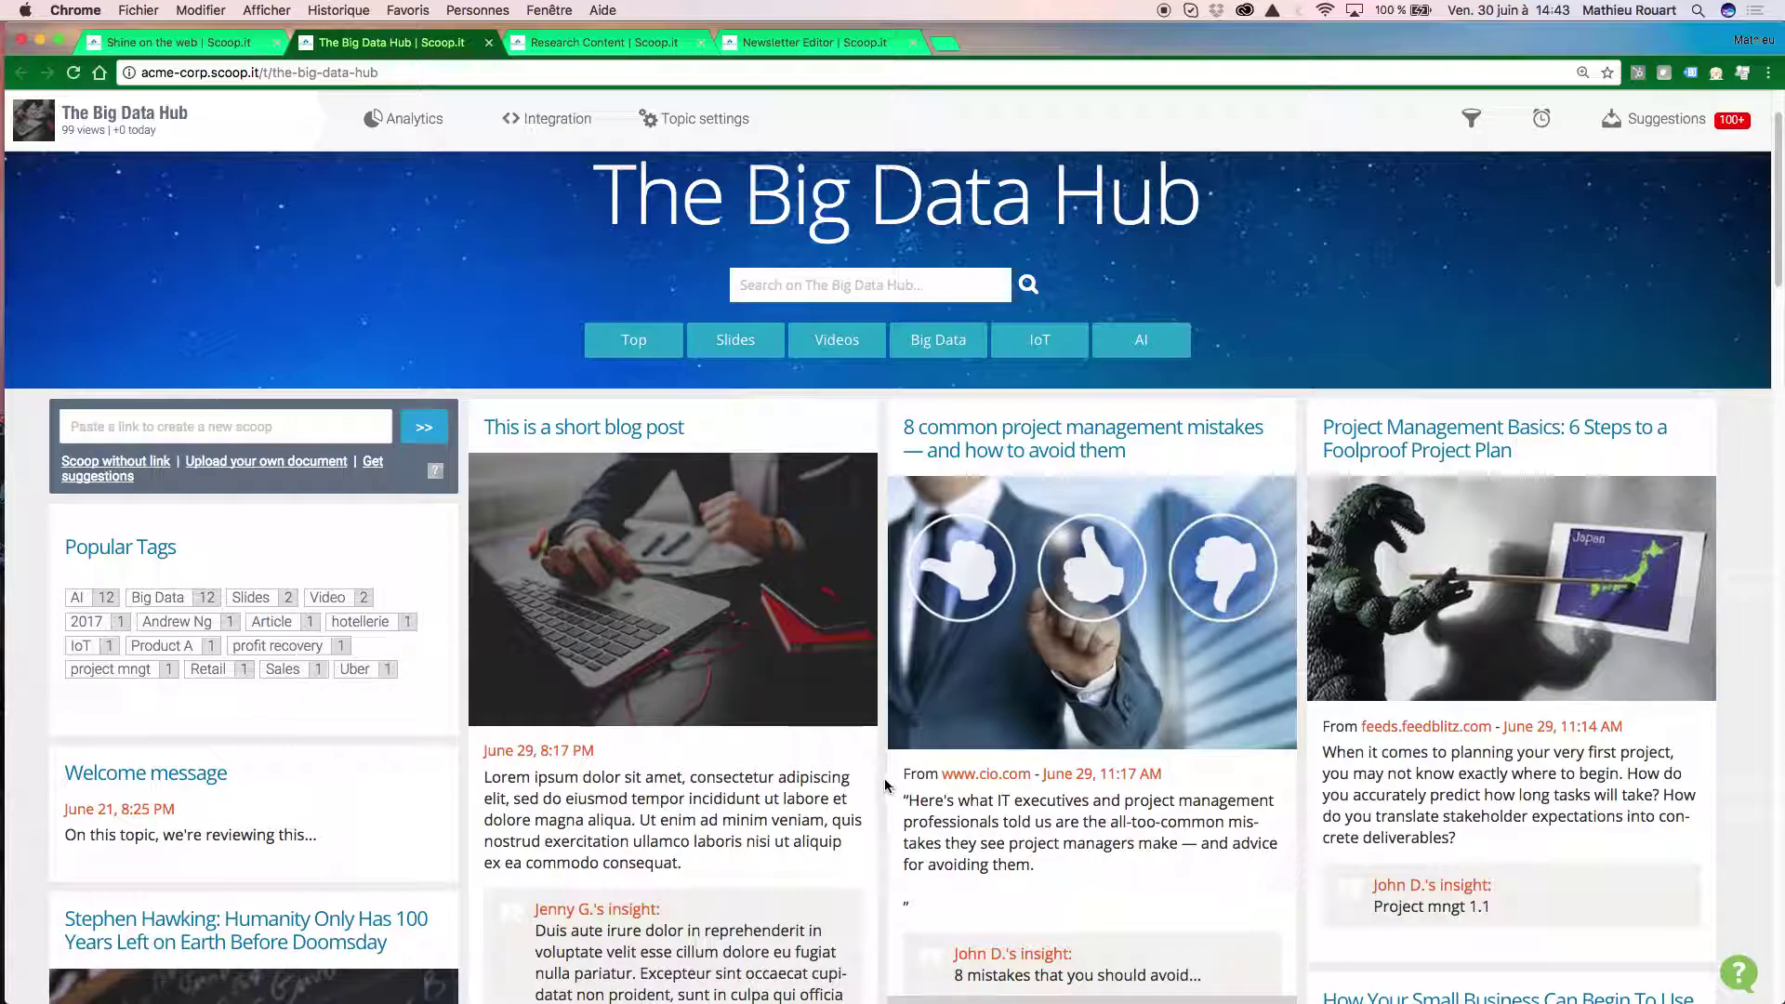
{"action": "scroll", "coordinate": [893, 783], "scroll_direction": "up", "scroll_amount": 2}
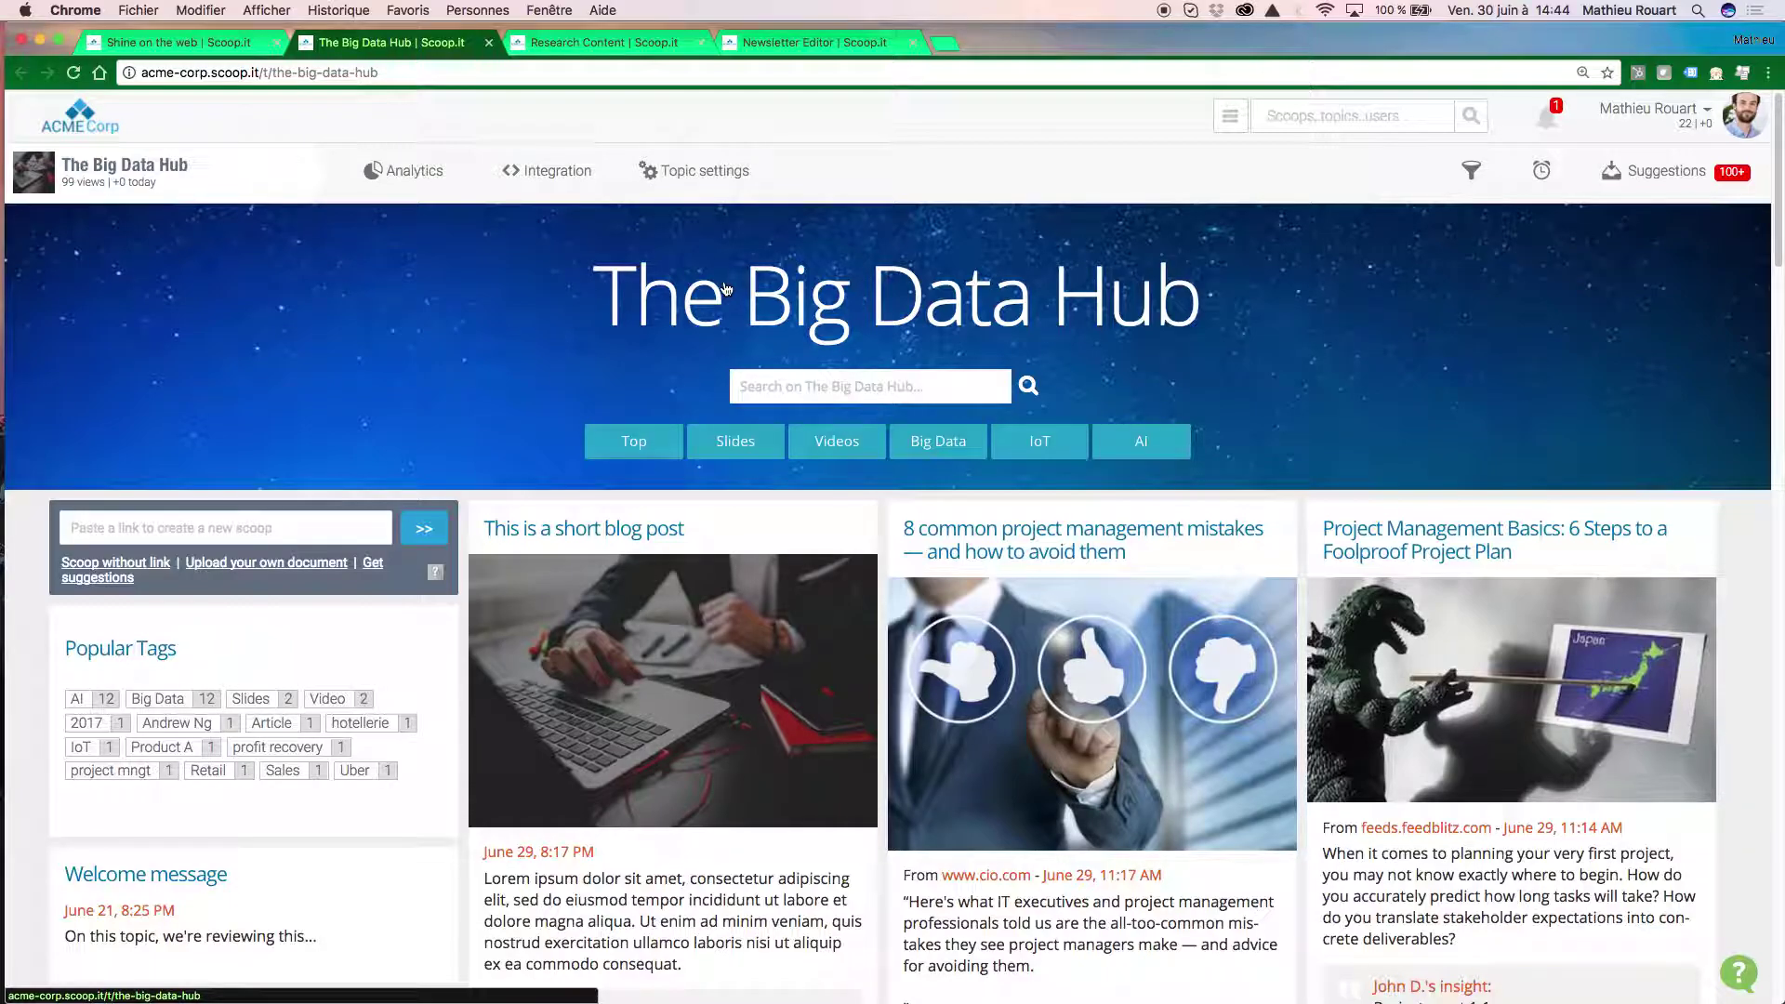
Open the settings of The Big Data Hub topic and view its Teams curator rights and Private access settings.
{"action": "left_click", "coordinate": [710, 177]}
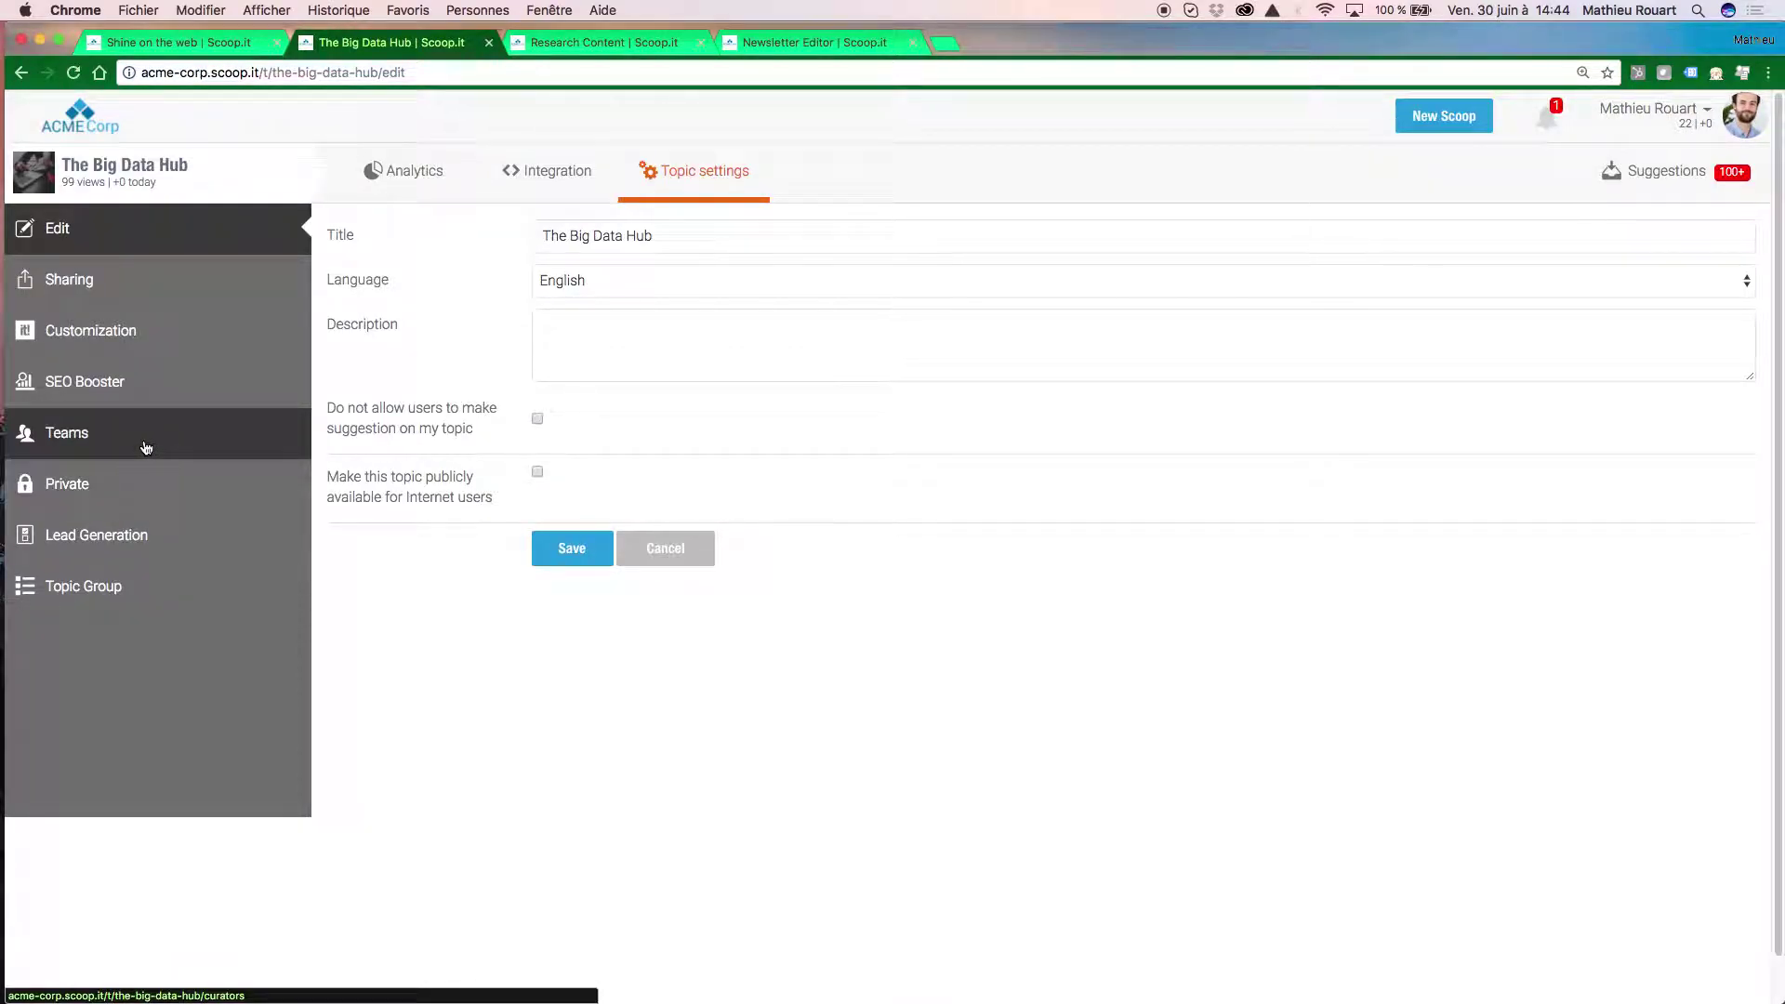
{"action": "left_click", "coordinate": [146, 446]}
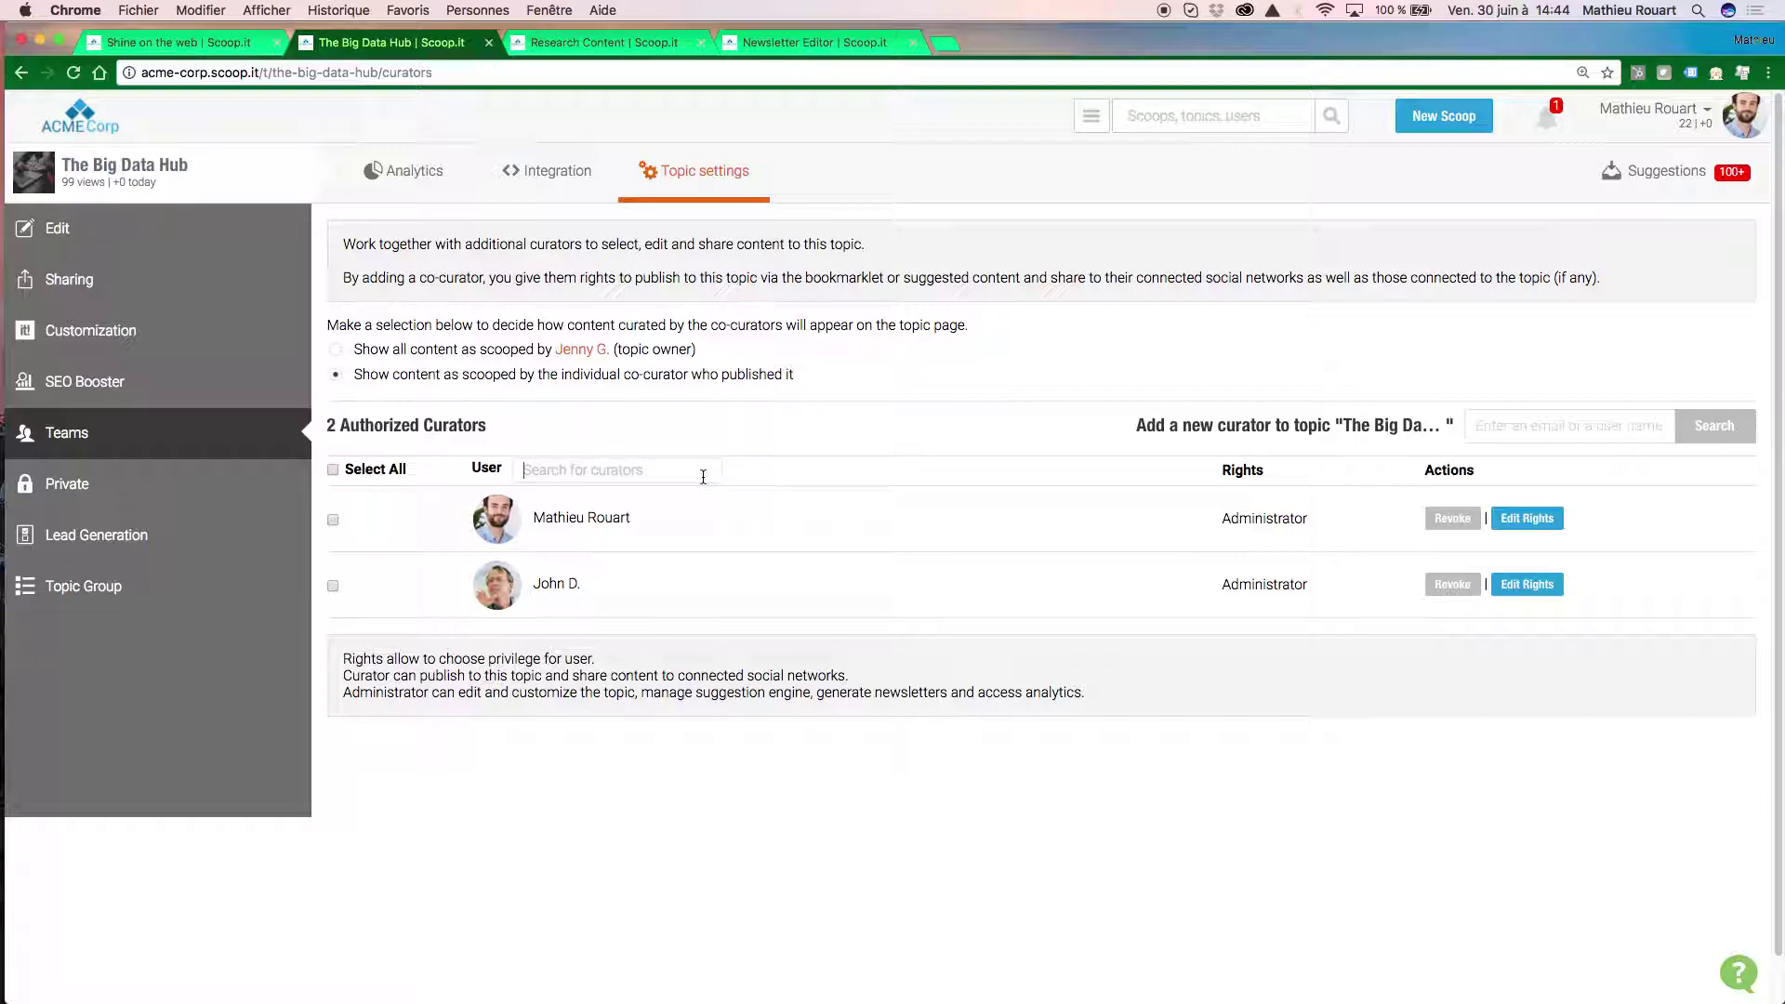
{"action": "left_click", "coordinate": [119, 484]}
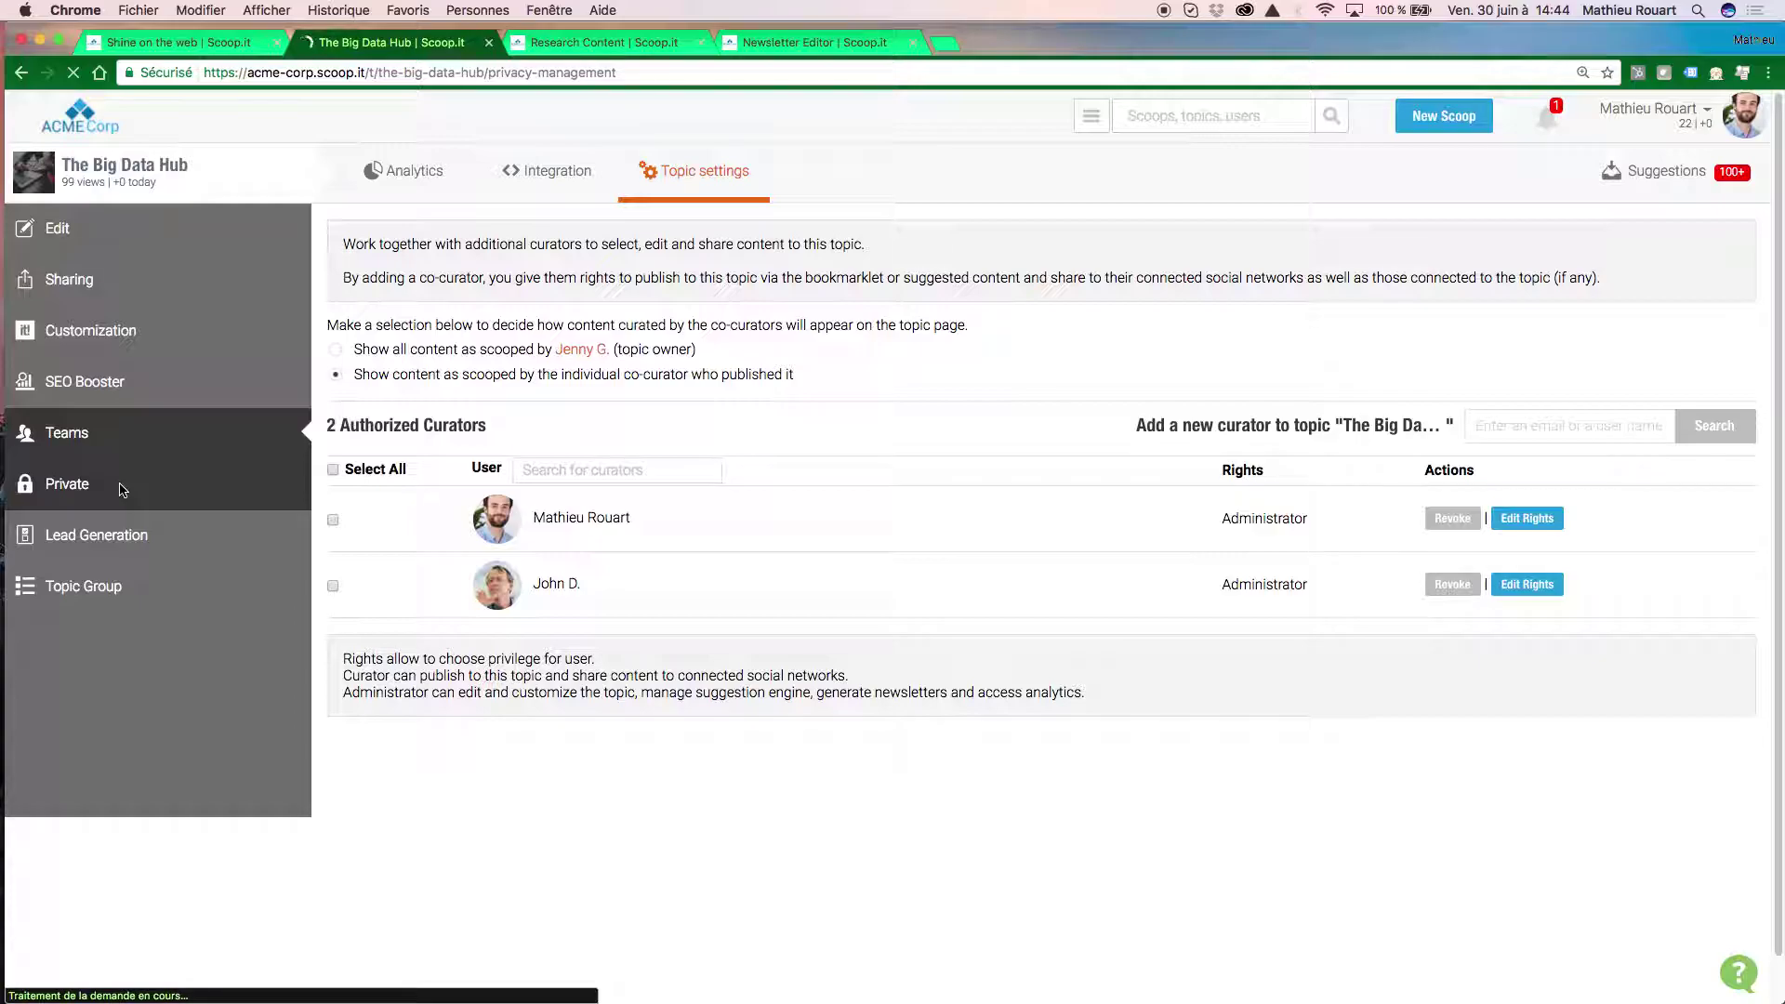